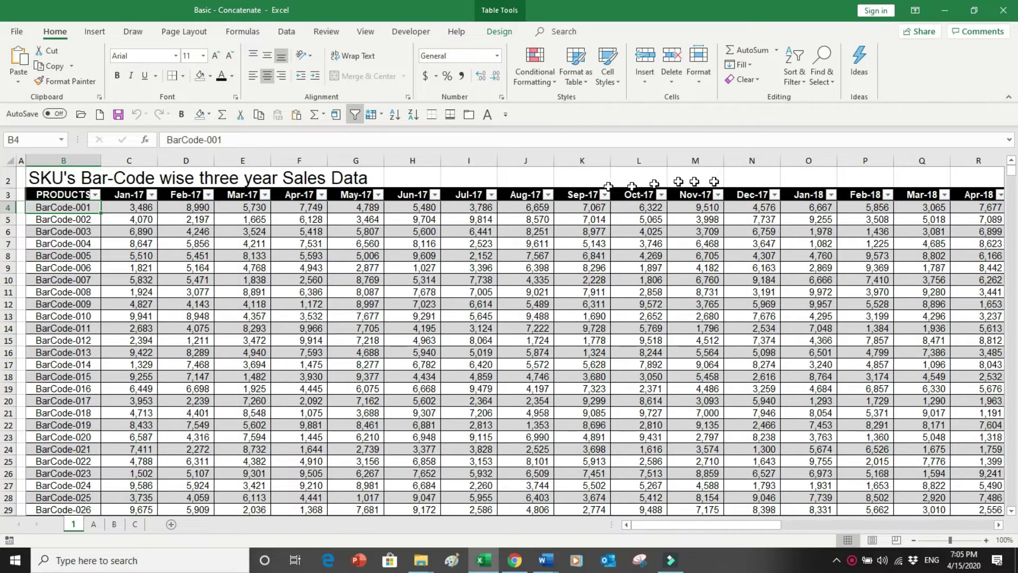
Step: Examine the PRODUCTS column from the first bar code in B4 down to the TOTALS row and back to its header
{"action": "left_click", "coordinate": [73, 205]}
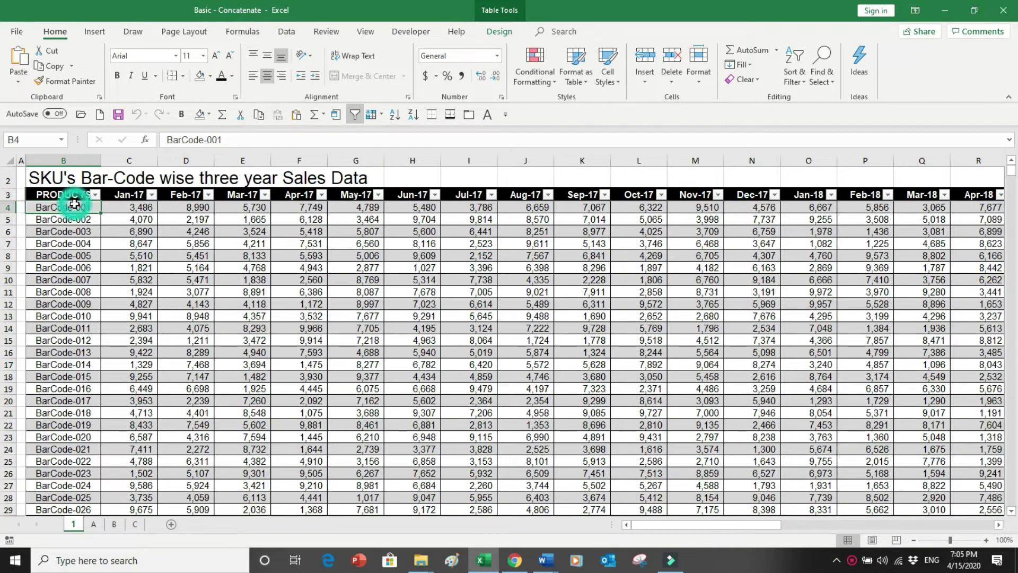
{"action": "left_click", "coordinate": [68, 205]}
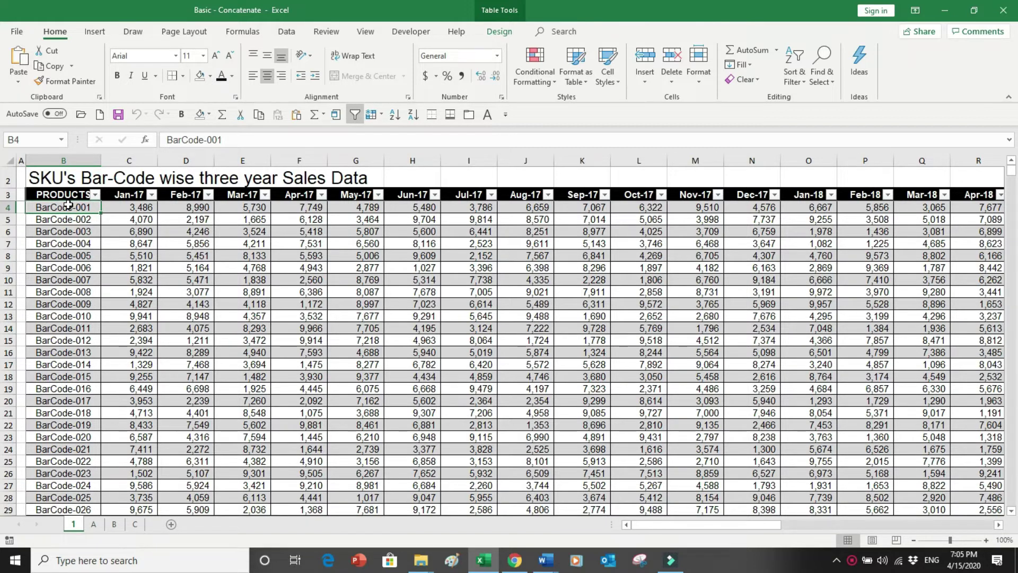
{"action": "key", "text": "ctrl+Down"}
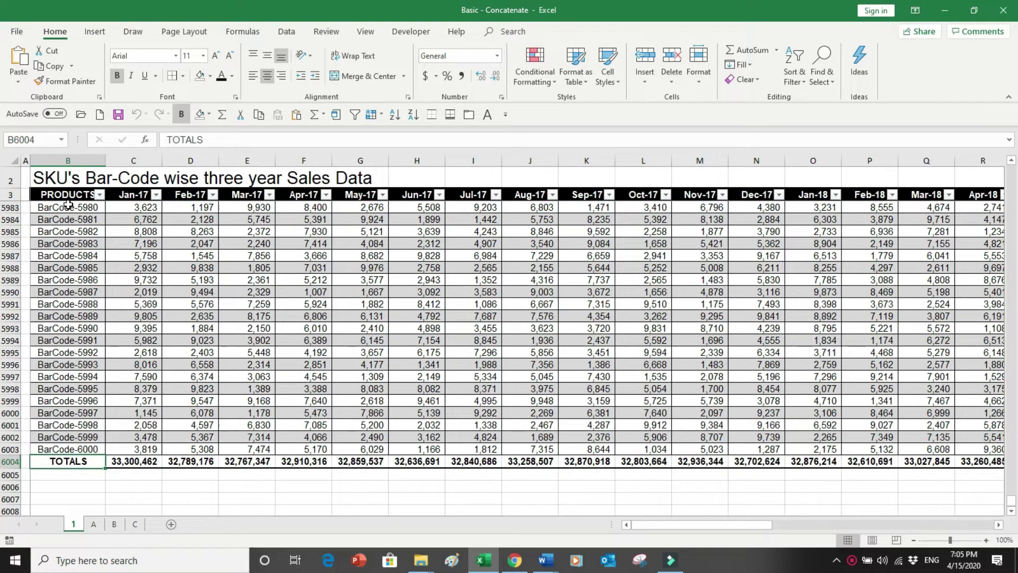
{"action": "key", "text": "Up"}
{"action": "key", "text": "Down"}
{"action": "key", "text": "Down"}
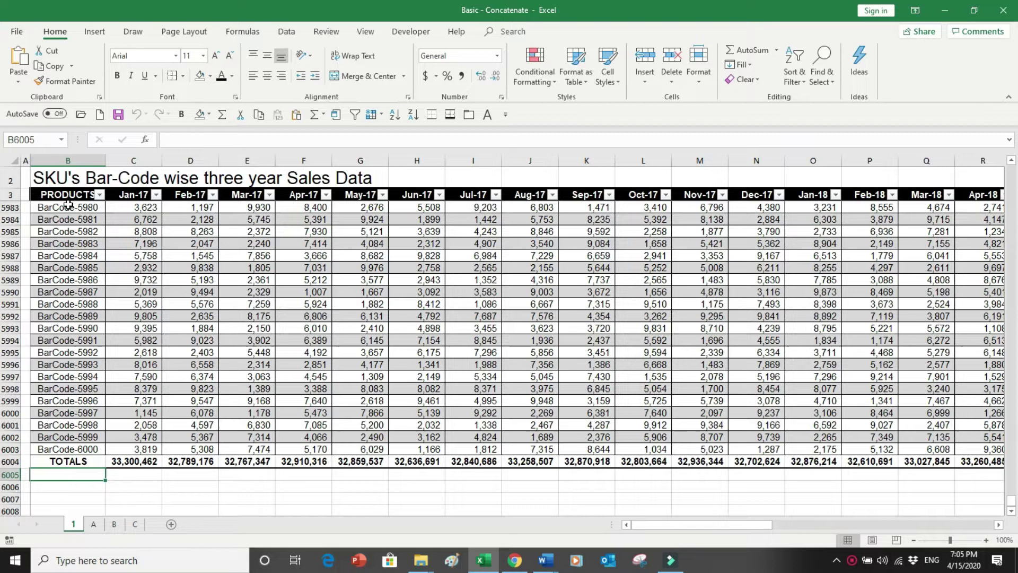
{"action": "key", "text": "Up"}
{"action": "key", "text": "Up"}
{"action": "key", "text": "ctrl+Up"}
Step: Examine the month headers from Jan-17 across to the Total column, and return to the first product in B4
{"action": "key", "text": "Right"}
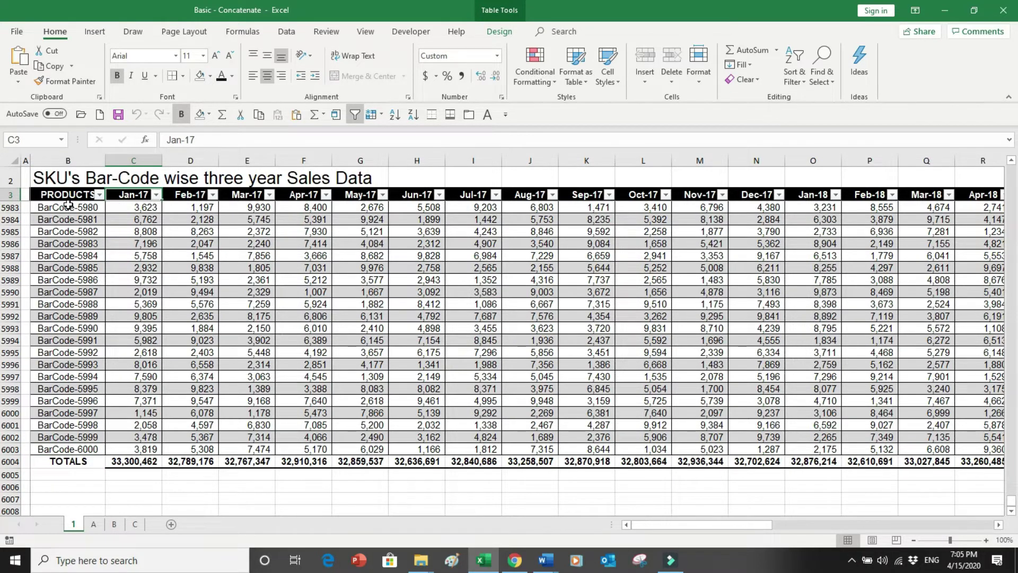
{"action": "key", "text": "ctrl+Right"}
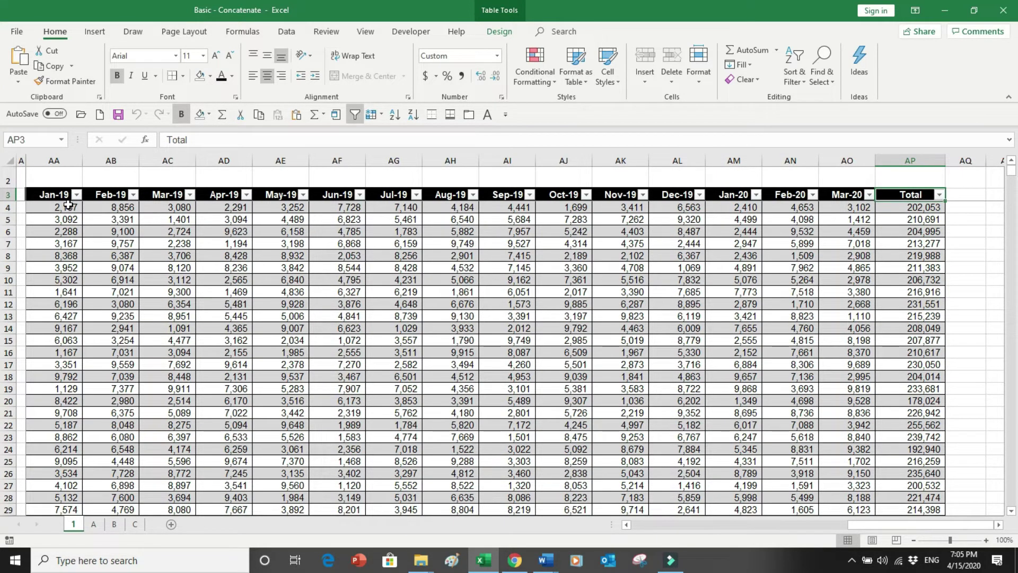
{"action": "key", "text": "ctrl+Home"}
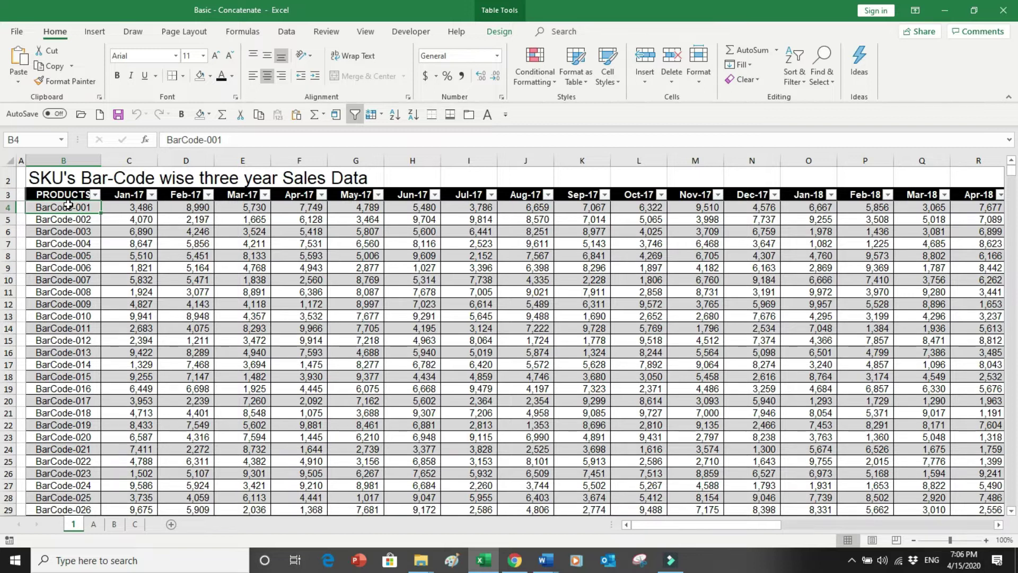
Step: Check the Jan-17 column's sum in the TOTALS row, and return to the first product in B4
{"action": "key", "text": "Right"}
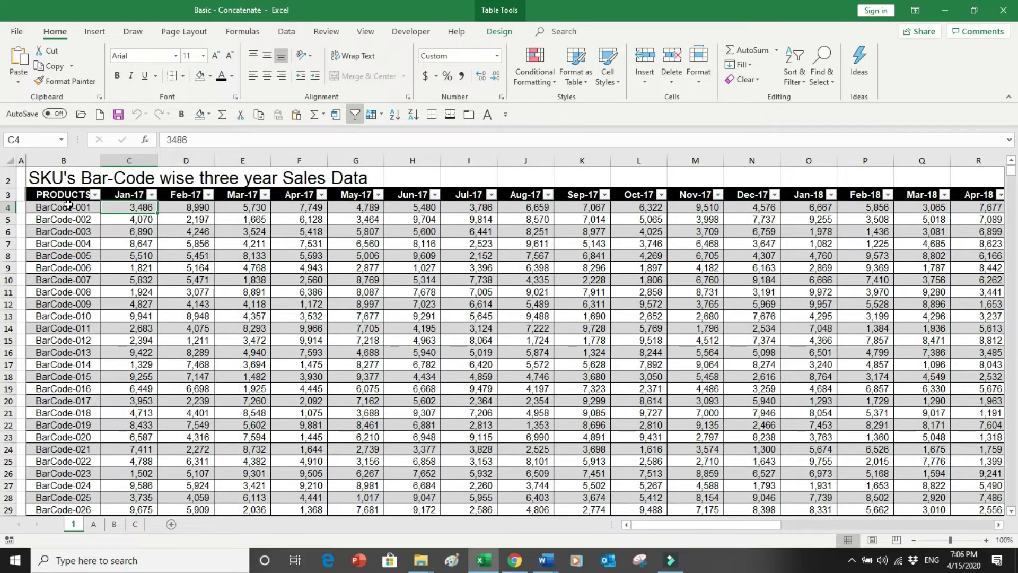
{"action": "key", "text": "ctrl+Down"}
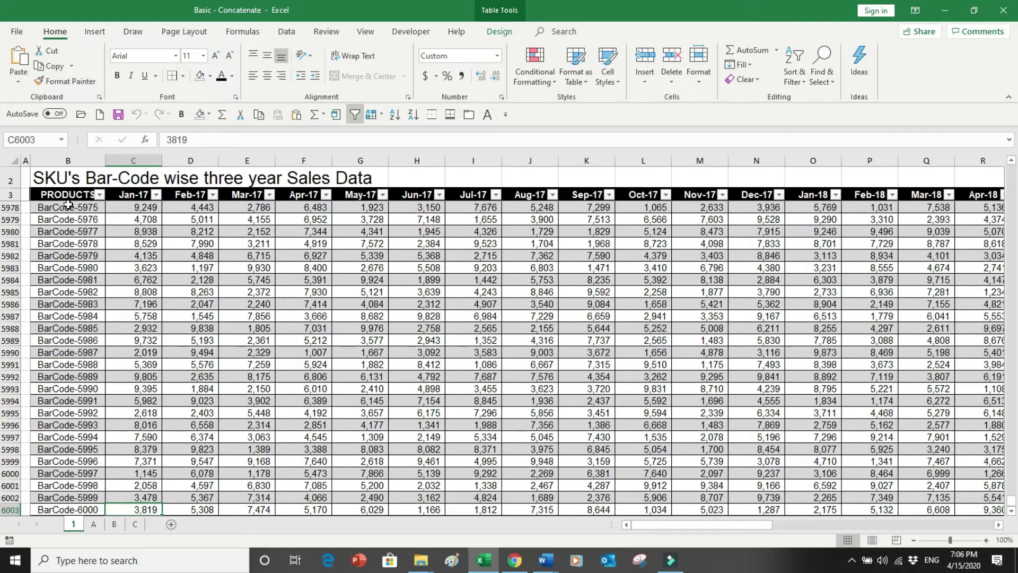
{"action": "key", "text": "Down"}
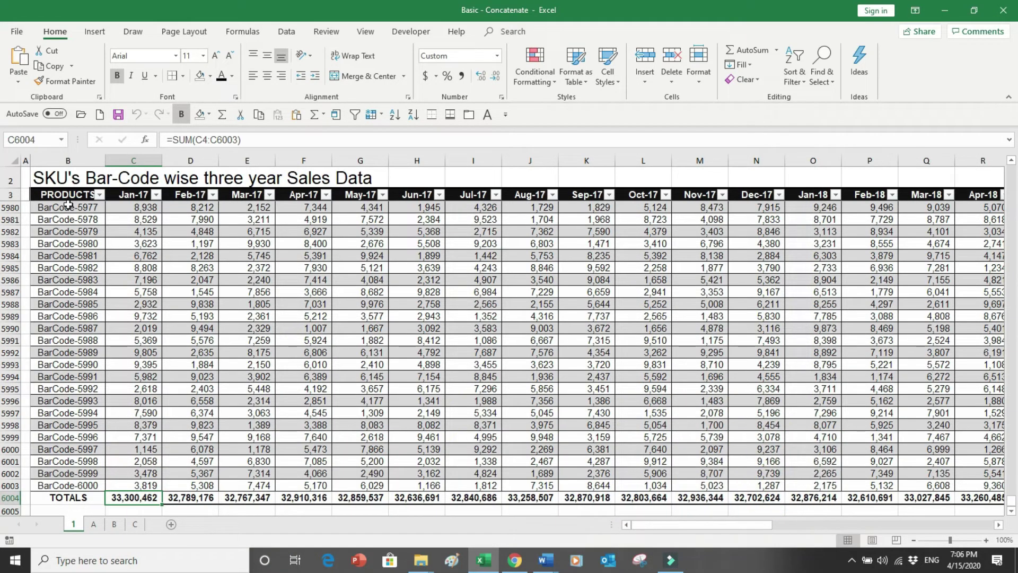
{"action": "key", "text": "ctrl+Home"}
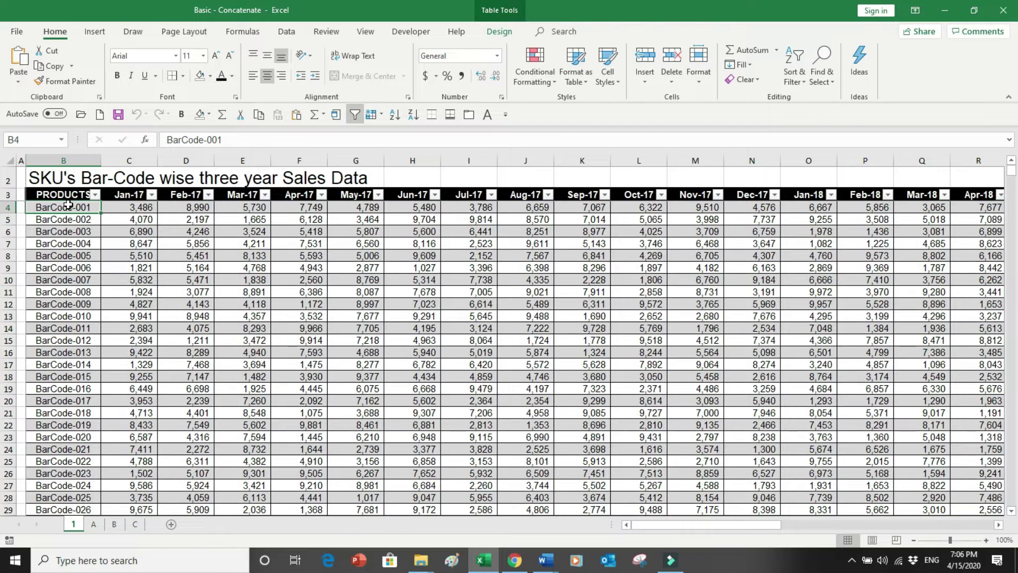
Step: Check BarCode-001's row total and the grand total in the table's last cell, and return to B4
{"action": "key", "text": "ctrl+Right"}
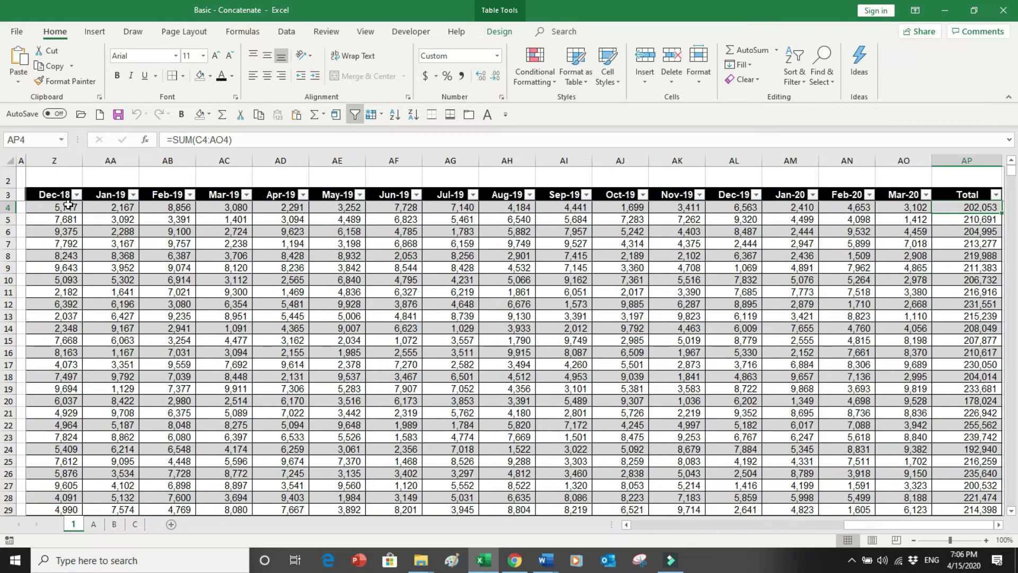
{"action": "key", "text": "Right"}
{"action": "key", "text": "Left"}
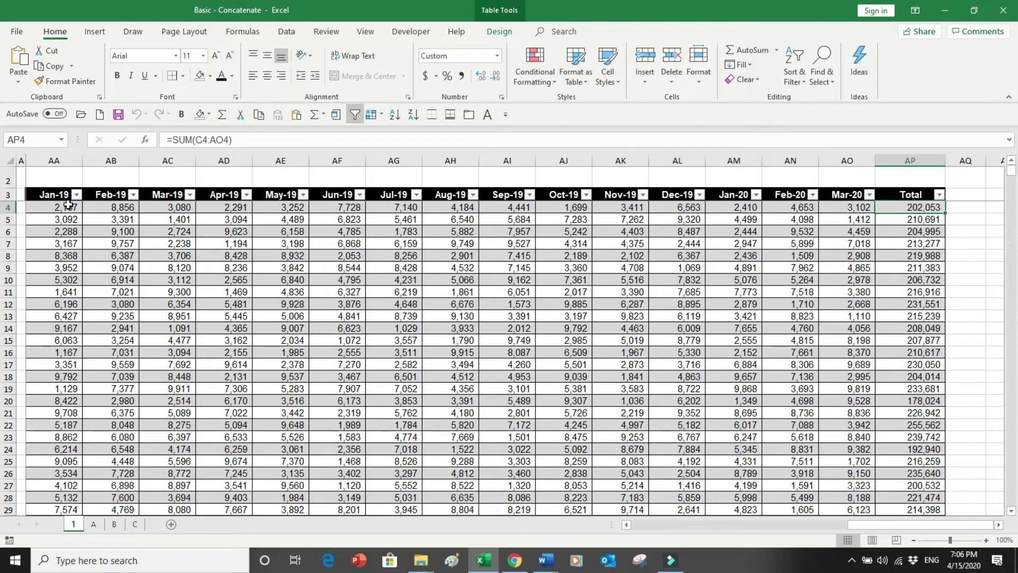
{"action": "key", "text": "ctrl+Left"}
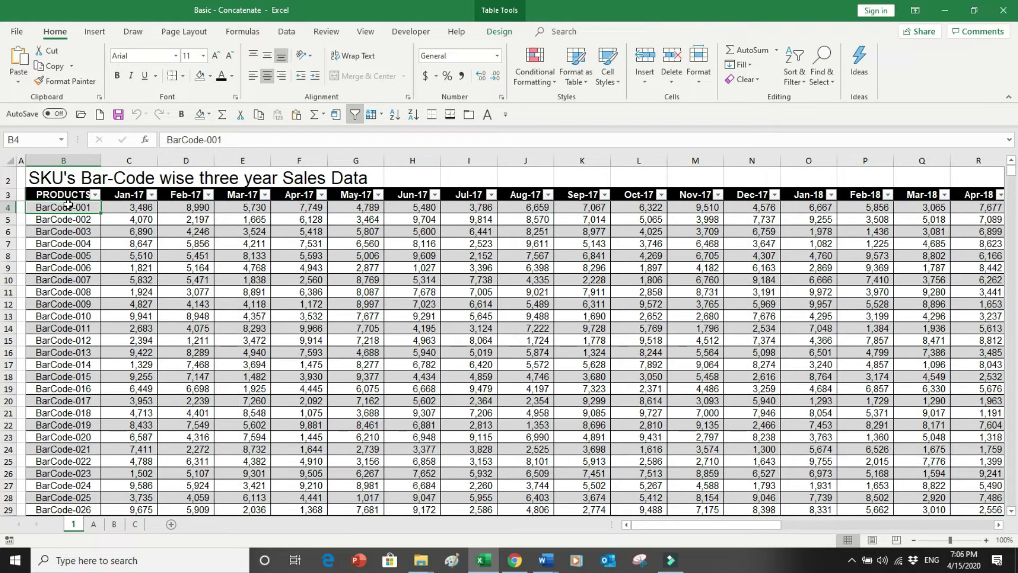
{"action": "key", "text": "ctrl+End"}
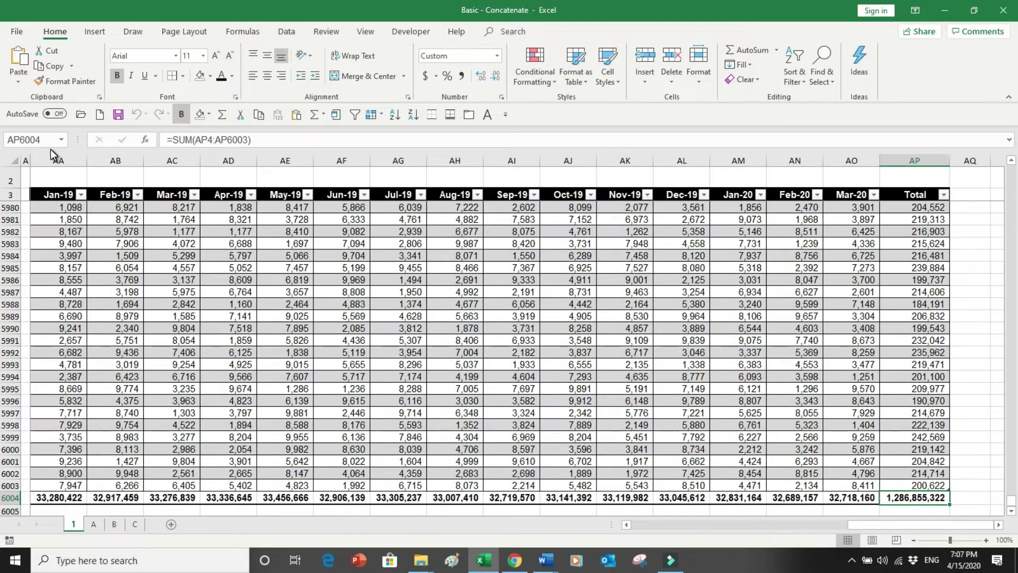
{"action": "key", "text": "ctrl+Home"}
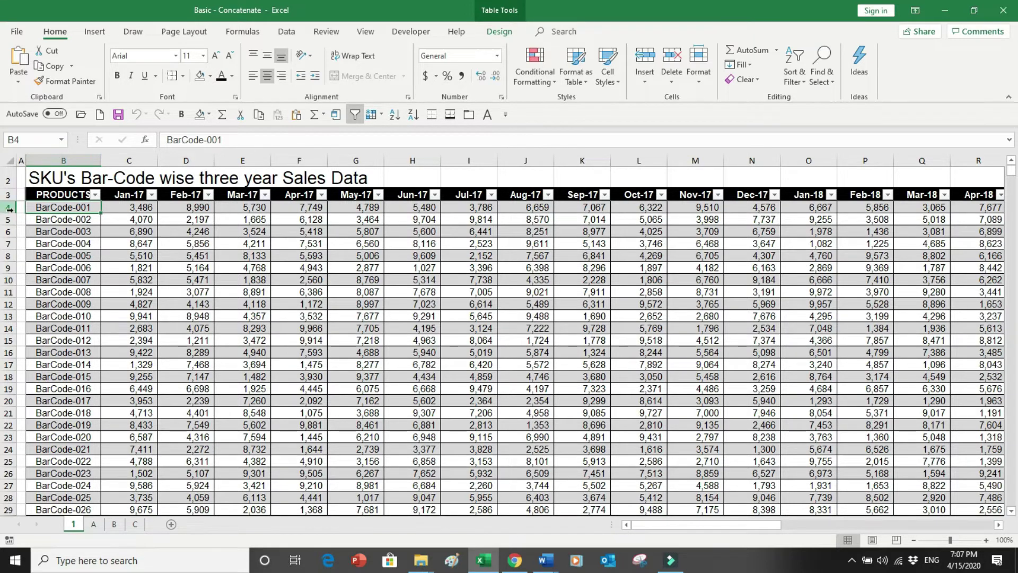
Step: Open sheet A and, with cell D3 selected, look up CONCAT among the text functions
{"action": "left_click", "coordinate": [94, 524]}
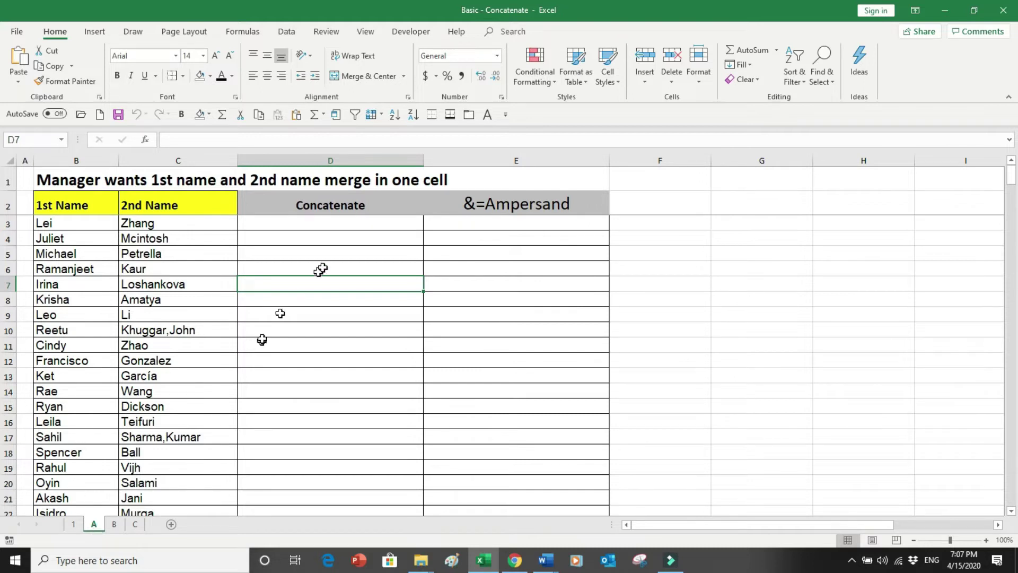
{"action": "left_click", "coordinate": [314, 223]}
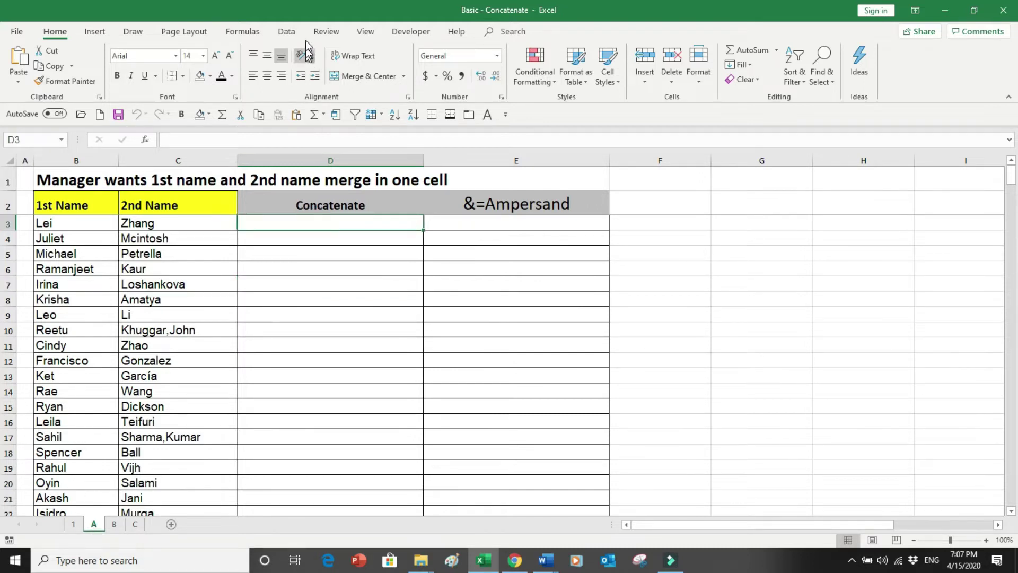
{"action": "left_click", "coordinate": [253, 31]}
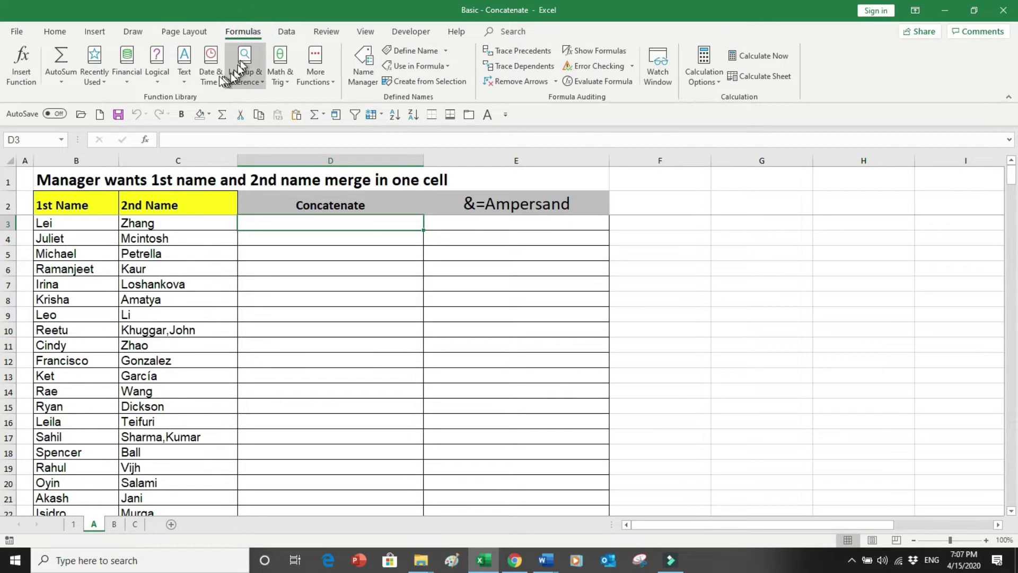
{"action": "left_click", "coordinate": [188, 78]}
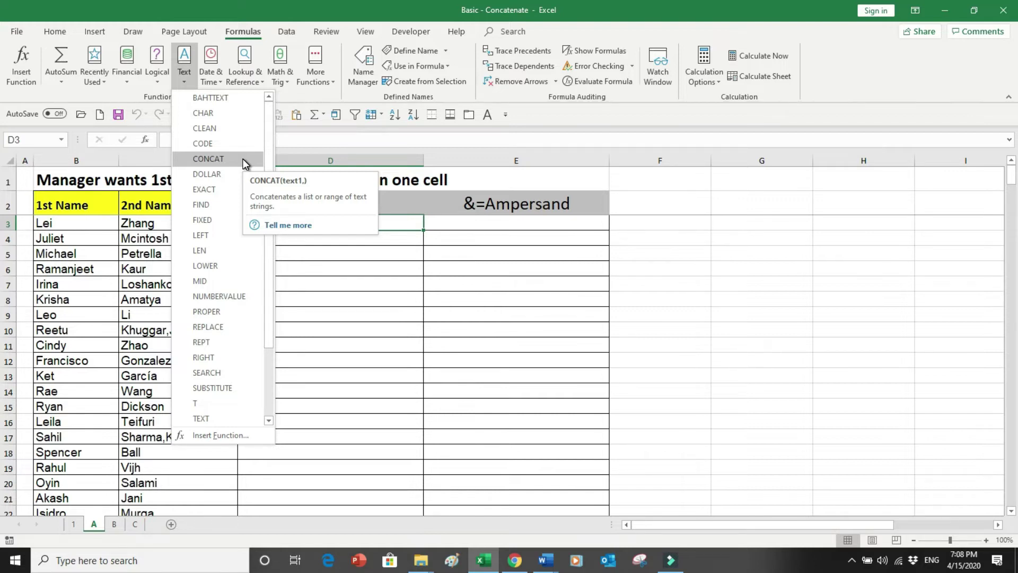
{"action": "key", "text": "Escape"}
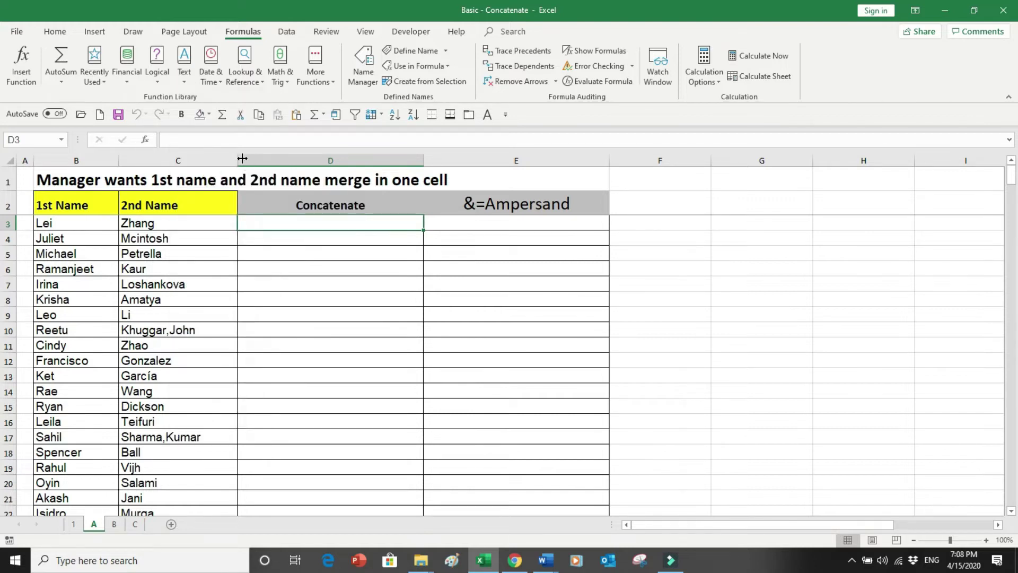
Step: Review the task title in row 1 and the entries under 1st Name and 2nd Name
{"action": "left_click", "coordinate": [9, 181]}
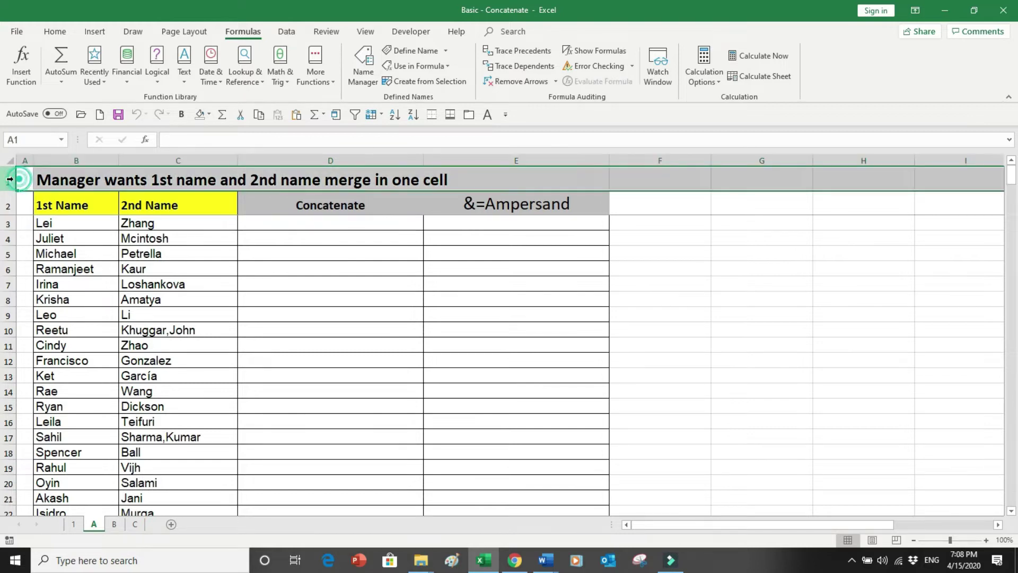
{"action": "left_click_drag", "start_coordinate": [85, 223], "coordinate": [109, 300]}
{"action": "left_click_drag", "start_coordinate": [208, 220], "coordinate": [186, 331]}
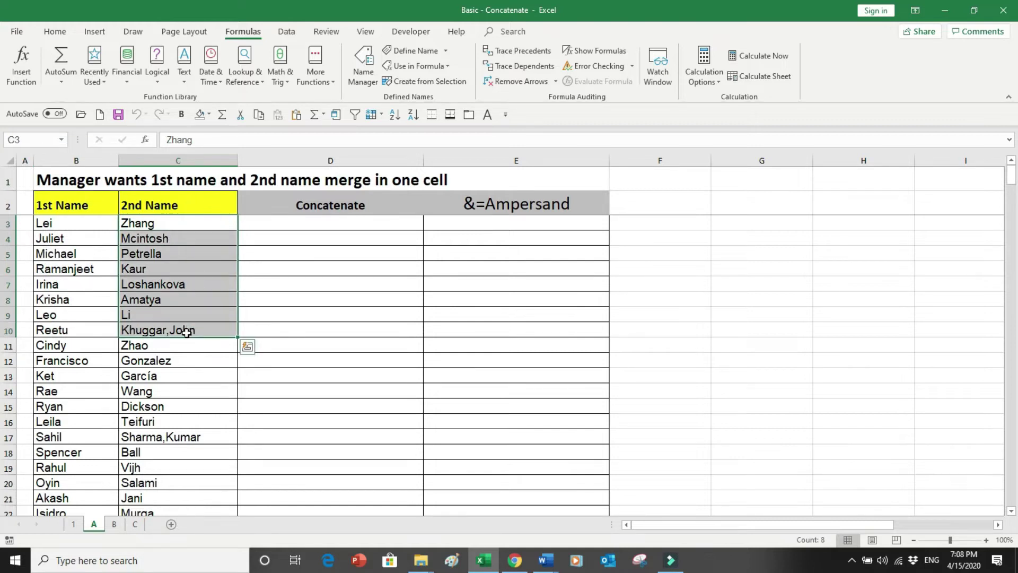
Step: Insert a CONCAT function in D3 that joins the first name in B3 with the second name in C3
{"action": "left_click", "coordinate": [324, 221]}
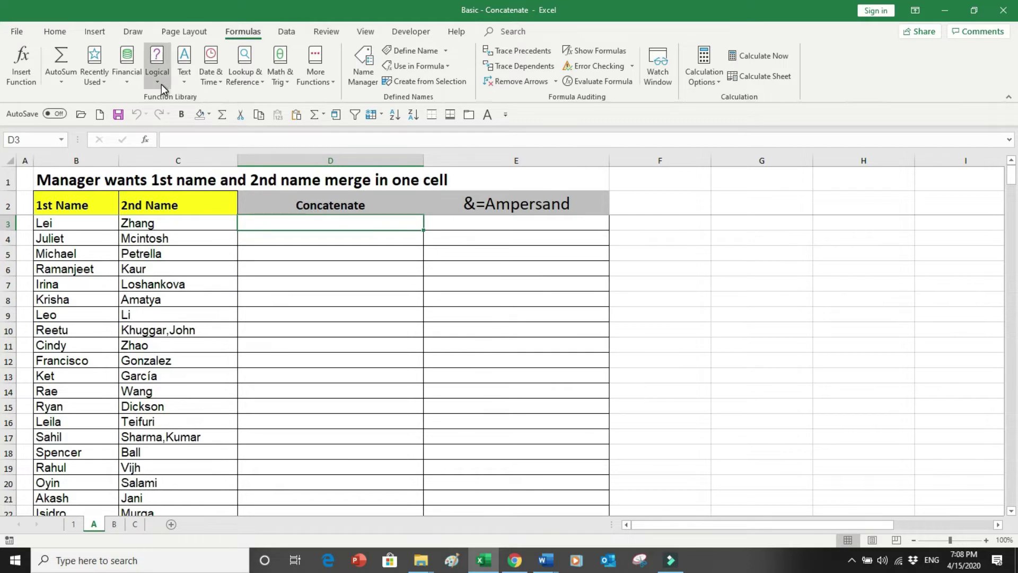
{"action": "left_click", "coordinate": [184, 78]}
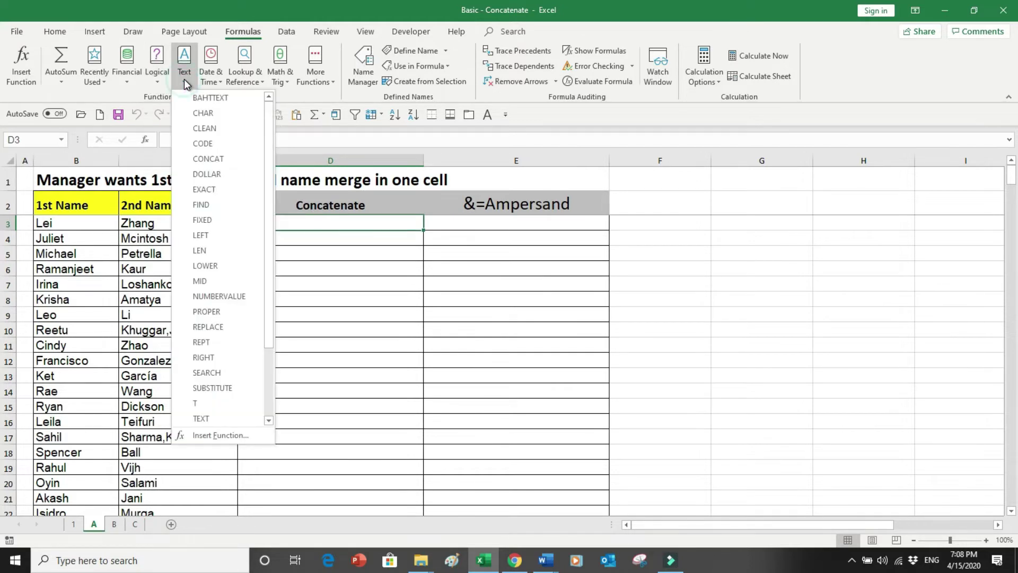
{"action": "left_click", "coordinate": [217, 159]}
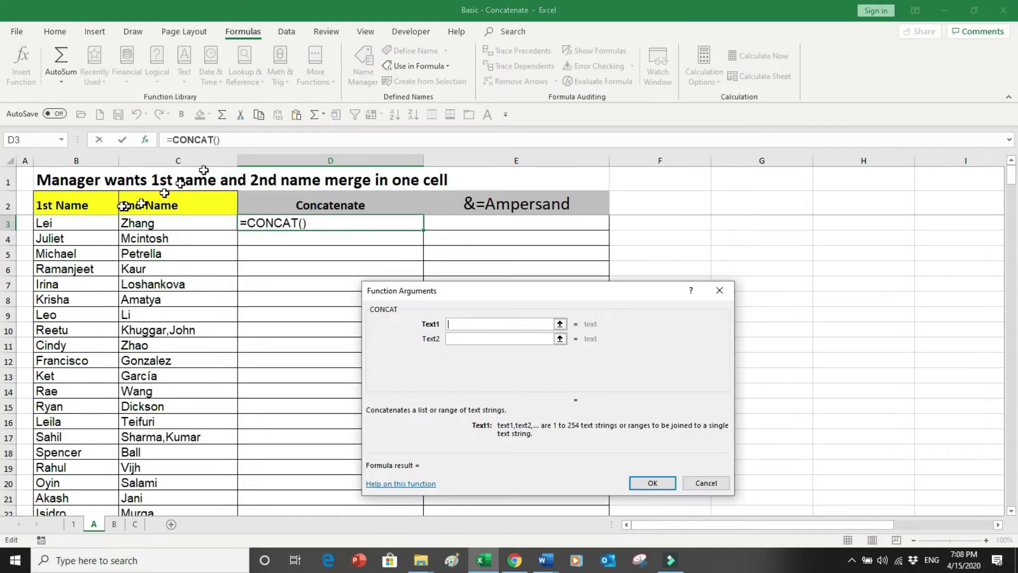
{"action": "left_click", "coordinate": [69, 224]}
{"action": "left_click", "coordinate": [456, 339]}
{"action": "left_click", "coordinate": [456, 341]}
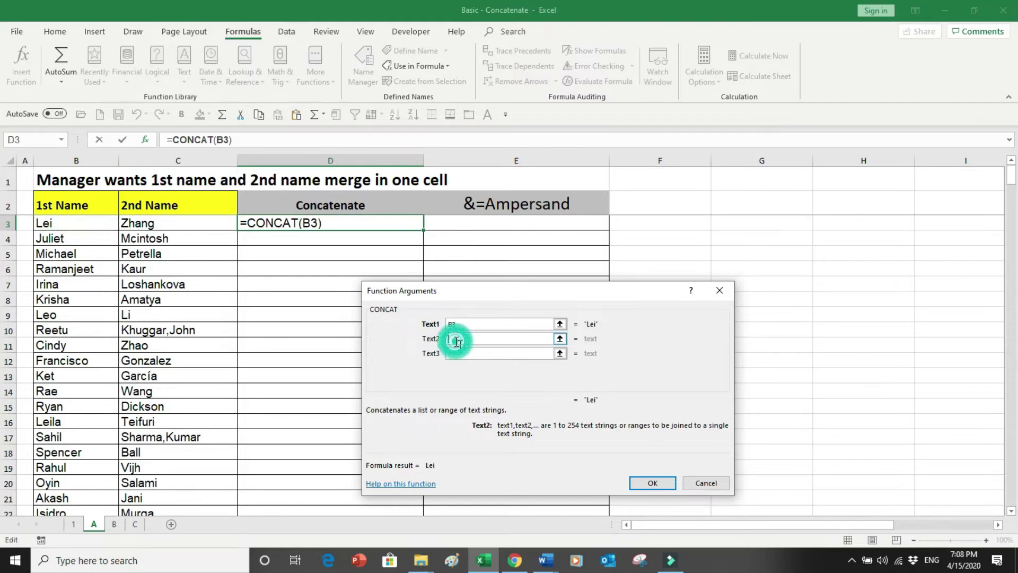
{"action": "left_click", "coordinate": [155, 223]}
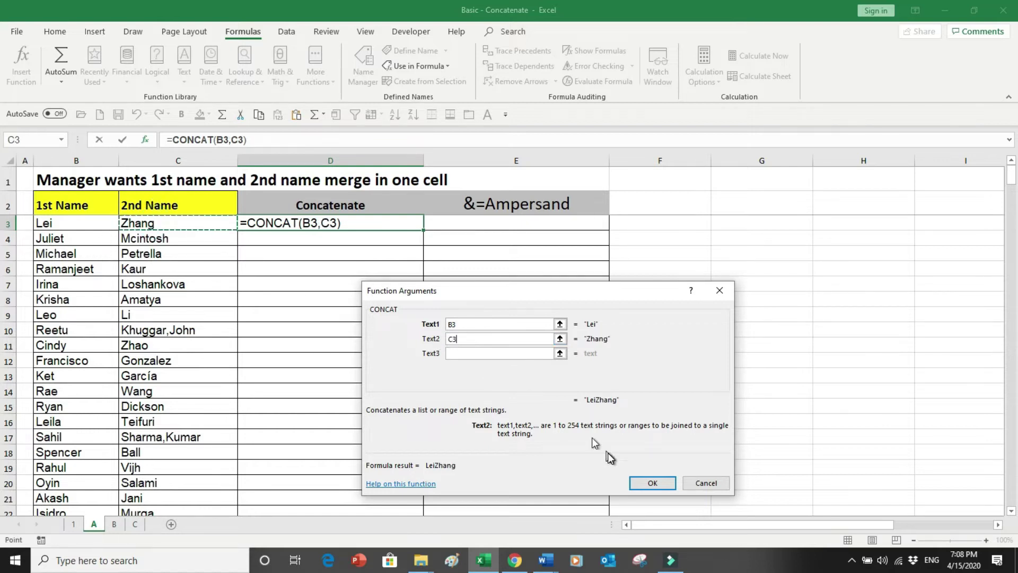
{"action": "left_click", "coordinate": [652, 482]}
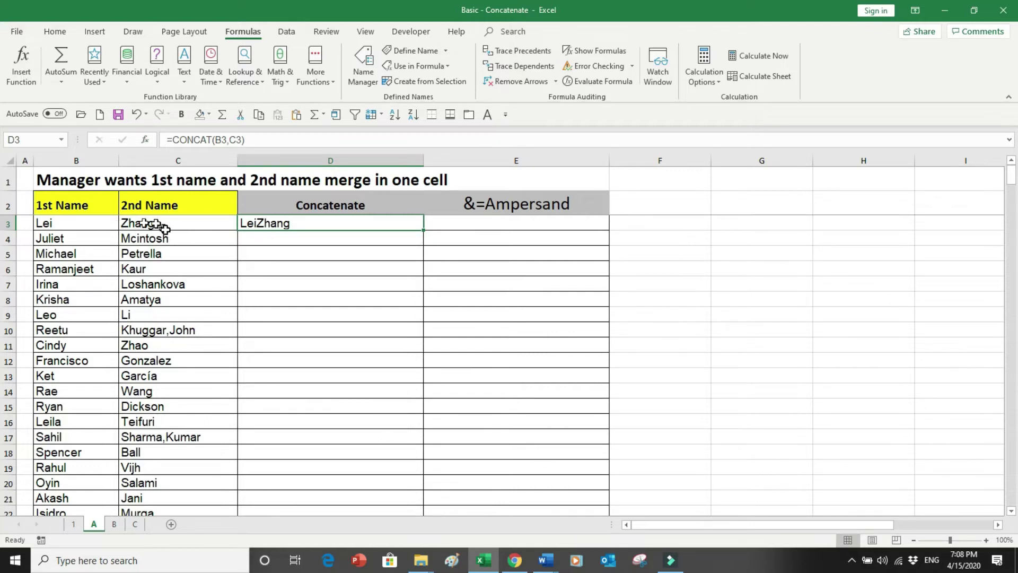
Step: Edit the CONCAT function in D3 to put a space " " between B3 and C3, making C3 the third text argument
{"action": "left_click", "coordinate": [257, 226]}
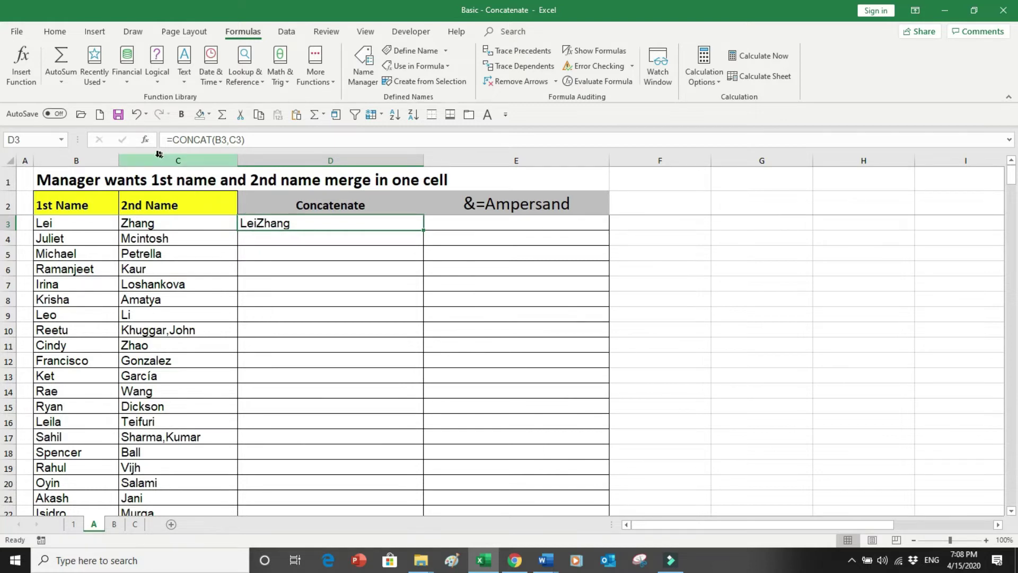
{"action": "left_click", "coordinate": [147, 141]}
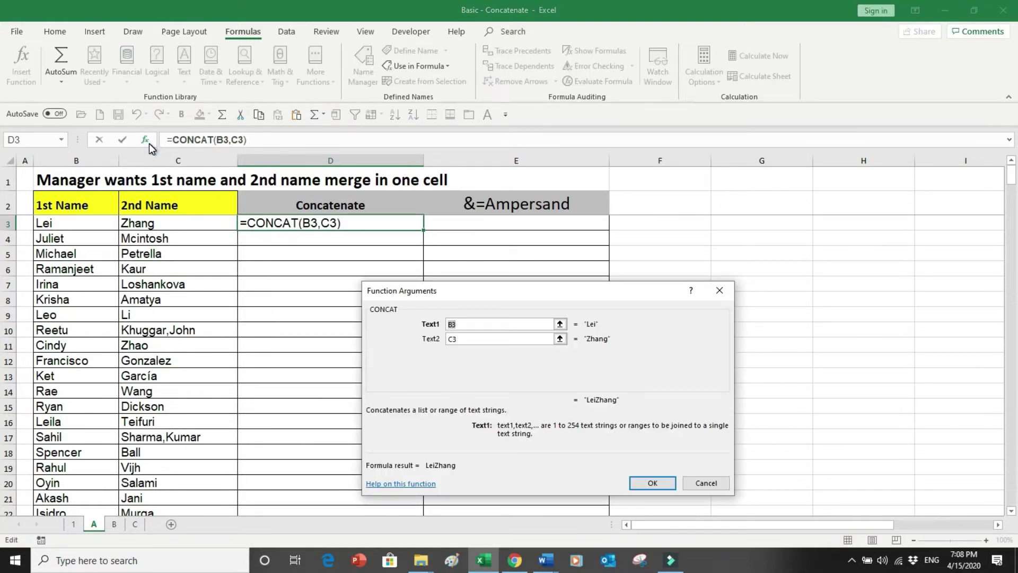
{"action": "left_click", "coordinate": [473, 339]}
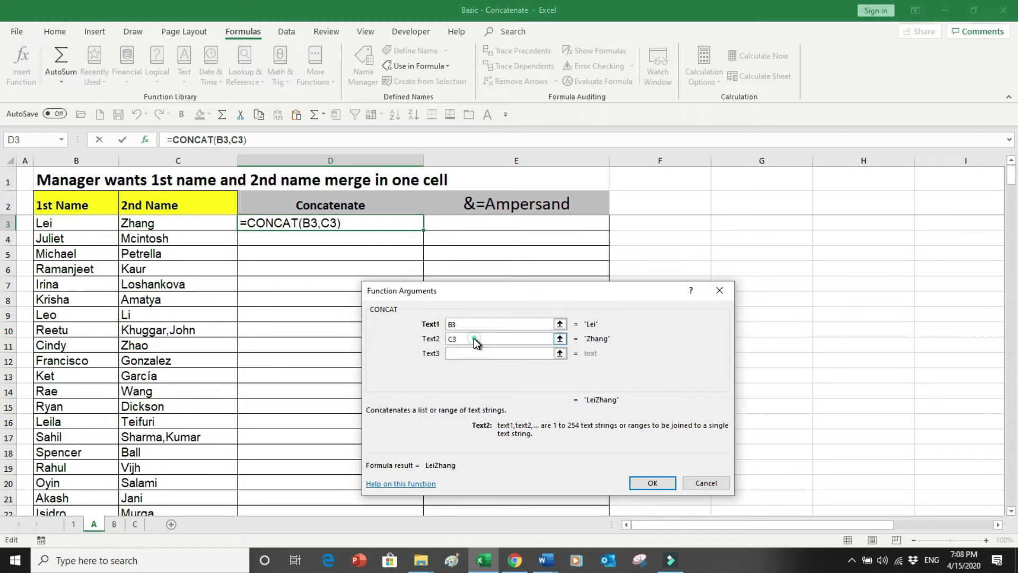
{"action": "key", "text": "BackSpace"}
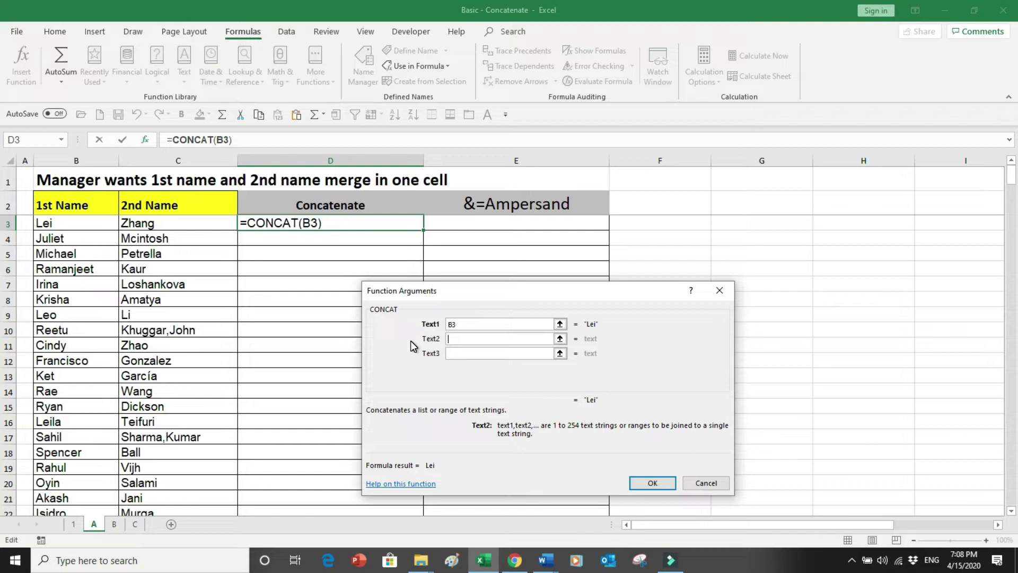
{"action": "key", "text": "Tab"}
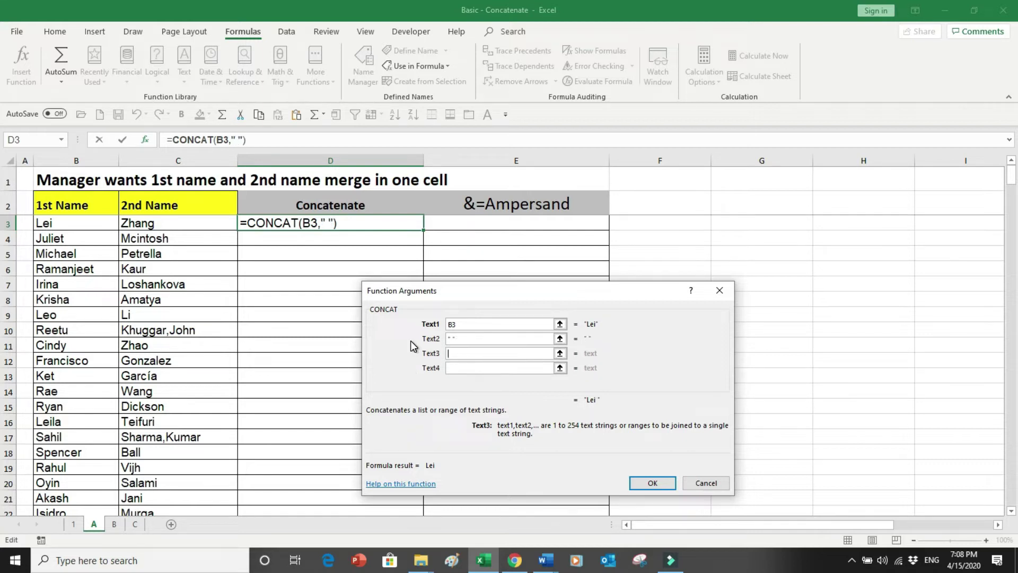
{"action": "left_click", "coordinate": [455, 352]}
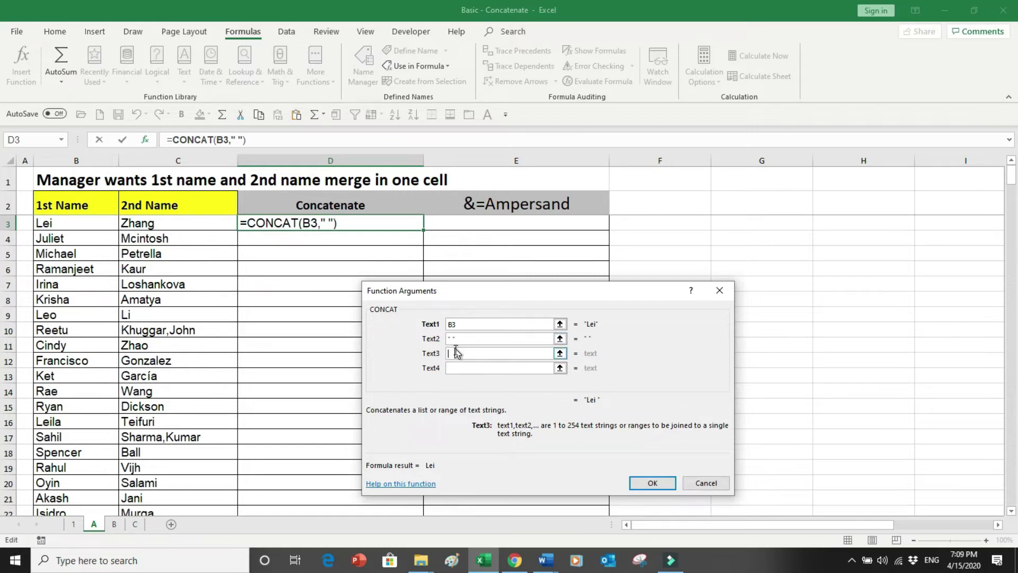
{"action": "left_click", "coordinate": [160, 223]}
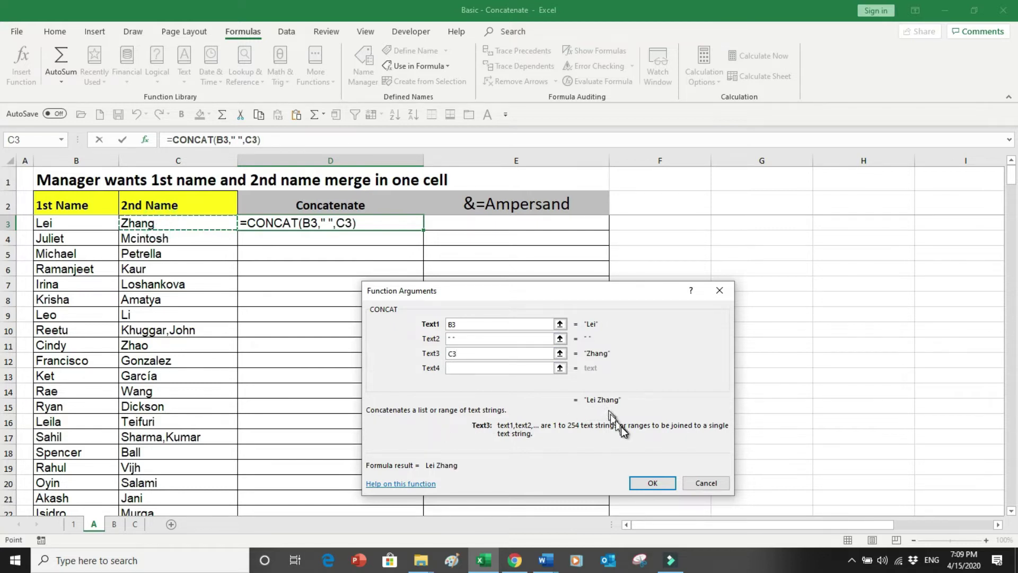
{"action": "left_click", "coordinate": [653, 483]}
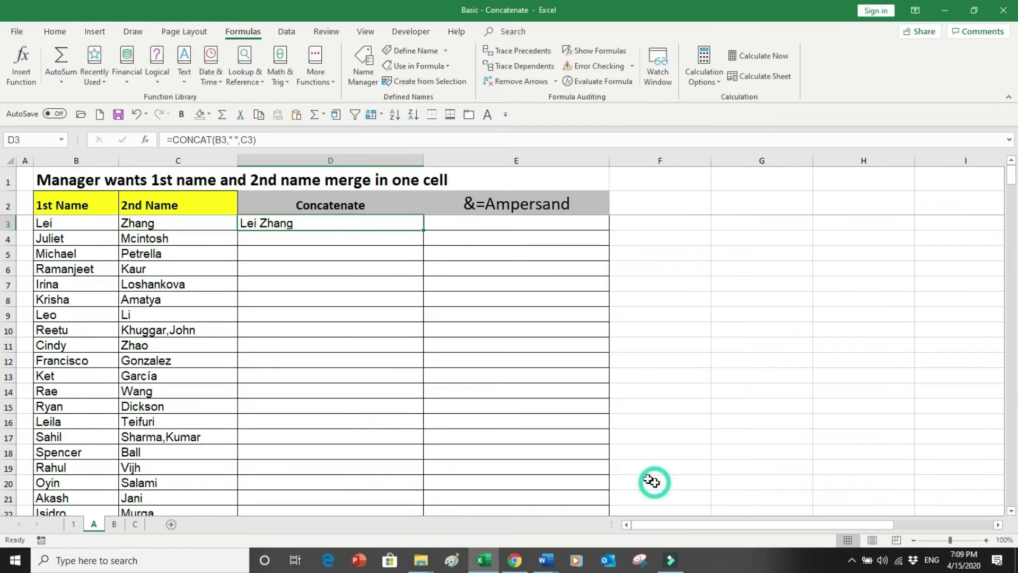
Step: Fill the D3 formula down the whole Concatenate column and check its last row, 321
{"action": "double_click", "coordinate": [424, 232]}
{"action": "left_click", "coordinate": [328, 282]}
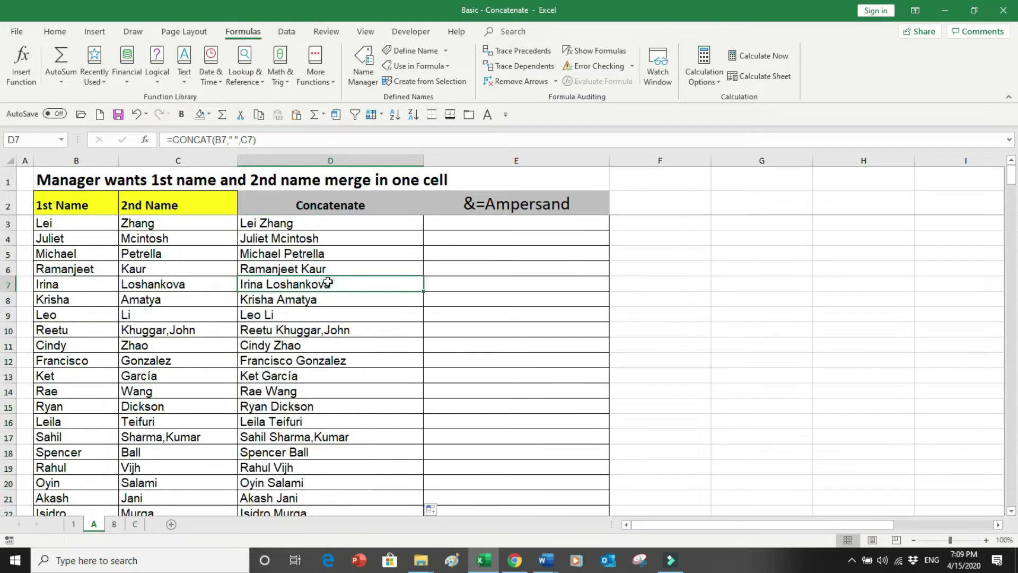
{"action": "key", "text": "ctrl+Down"}
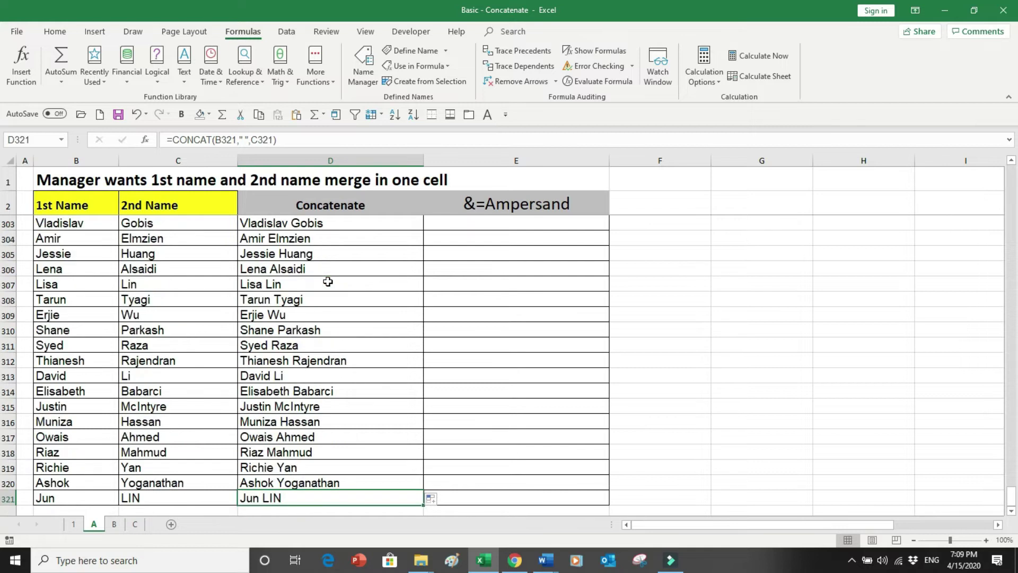
{"action": "key", "text": "Down"}
{"action": "key", "text": "Down"}
{"action": "key", "text": "Up"}
{"action": "key", "text": "Up"}
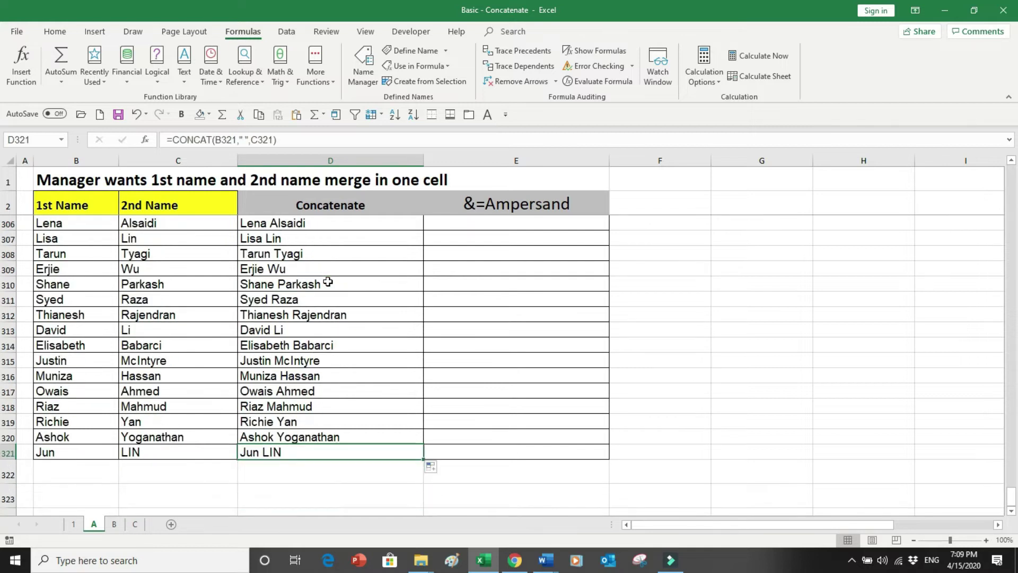
Step: Examine both ends of the filled Concatenate column, from the header to below the last row, and return to D3
{"action": "key", "text": "ctrl+Up"}
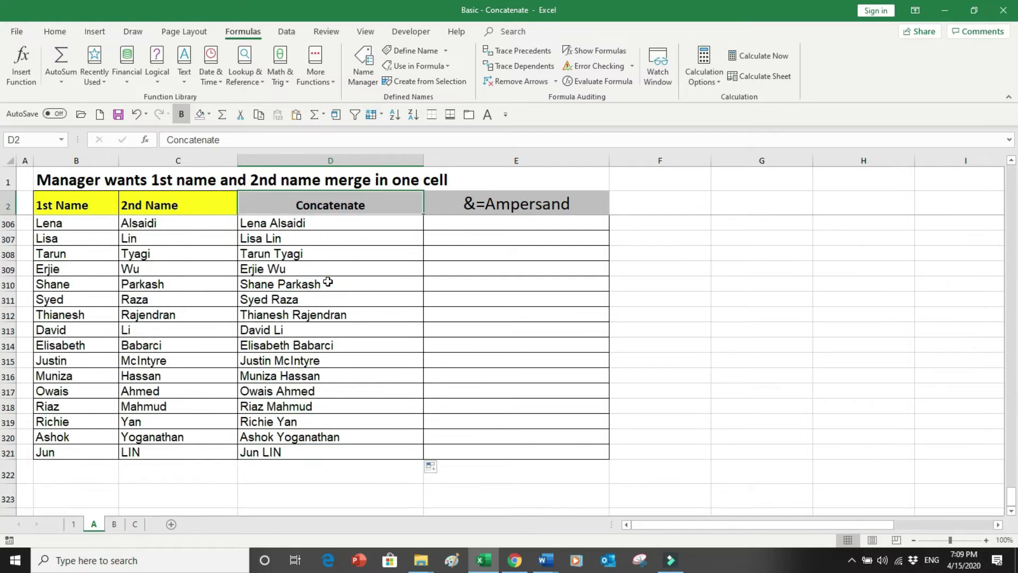
{"action": "key", "text": "ctrl+Down"}
{"action": "key", "text": "Down"}
{"action": "key", "text": "Down"}
{"action": "key", "text": "Up"}
{"action": "key", "text": "Up"}
{"action": "key", "text": "Up"}
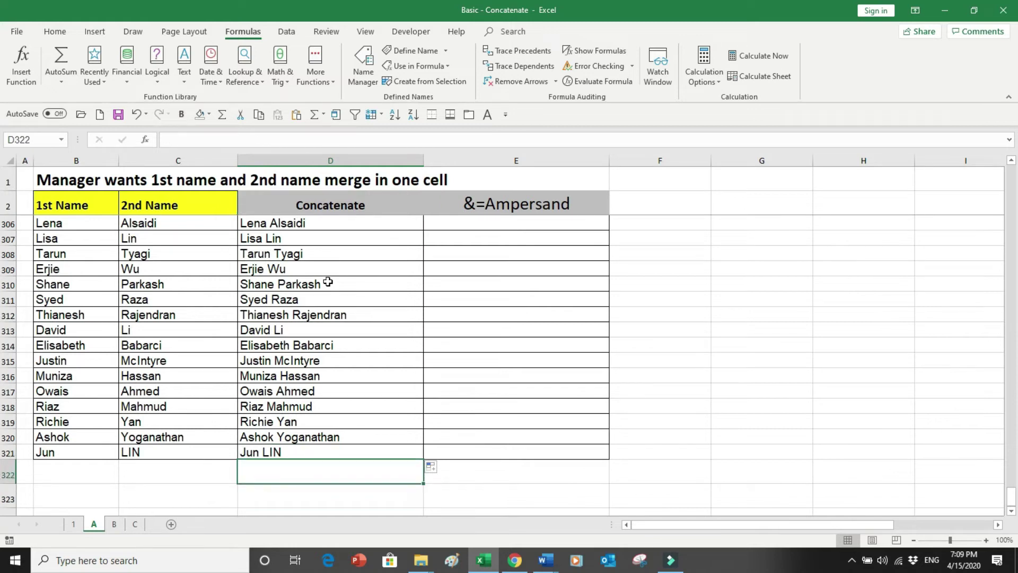
{"action": "key", "text": "ctrl+Up"}
{"action": "key", "text": "Down"}
{"action": "key", "text": "Down"}
{"action": "key", "text": "Up"}
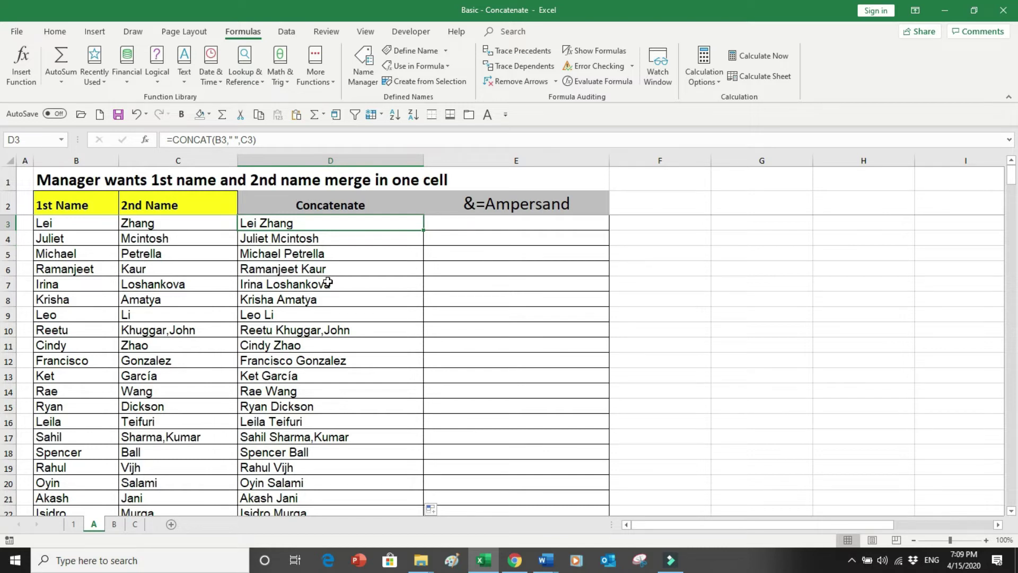
Step: Replace the formulas in D3:D321 with pasted values, clear the copy selection, and check the first cells of the column
{"action": "key", "text": "ctrl+shift+Down"}
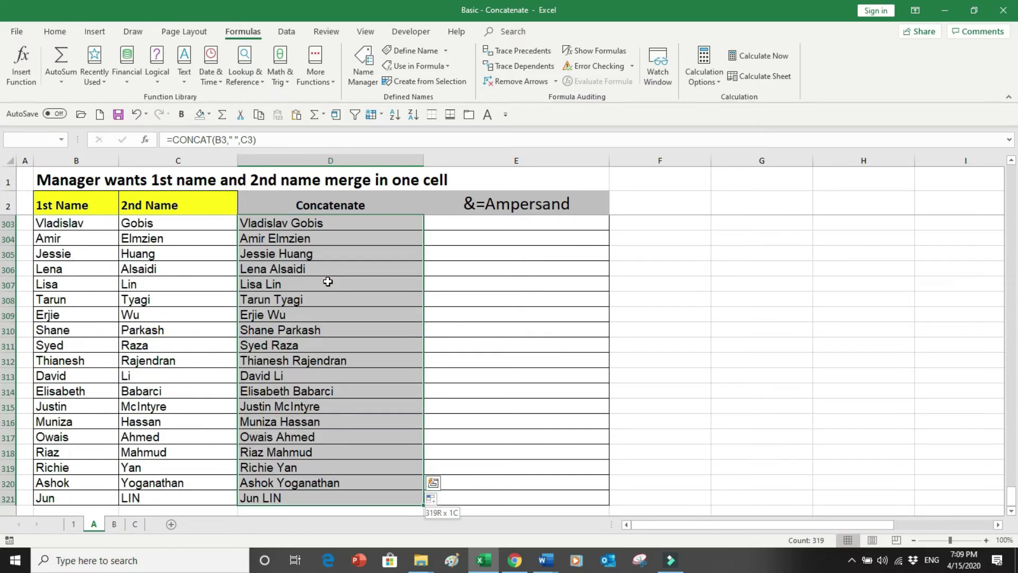
{"action": "left_click", "coordinate": [55, 31]}
{"action": "left_click", "coordinate": [50, 64]}
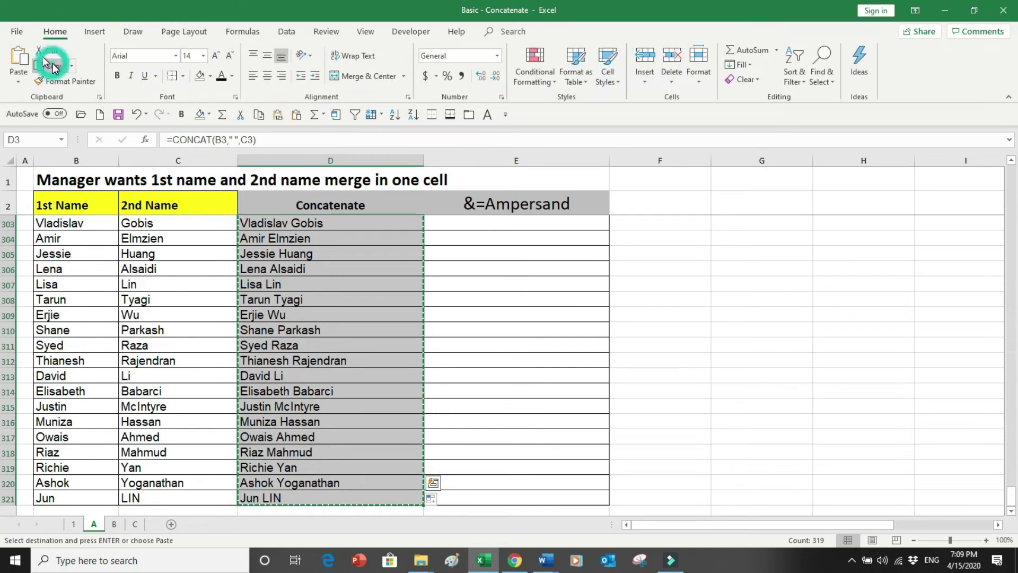
{"action": "left_click", "coordinate": [18, 82]}
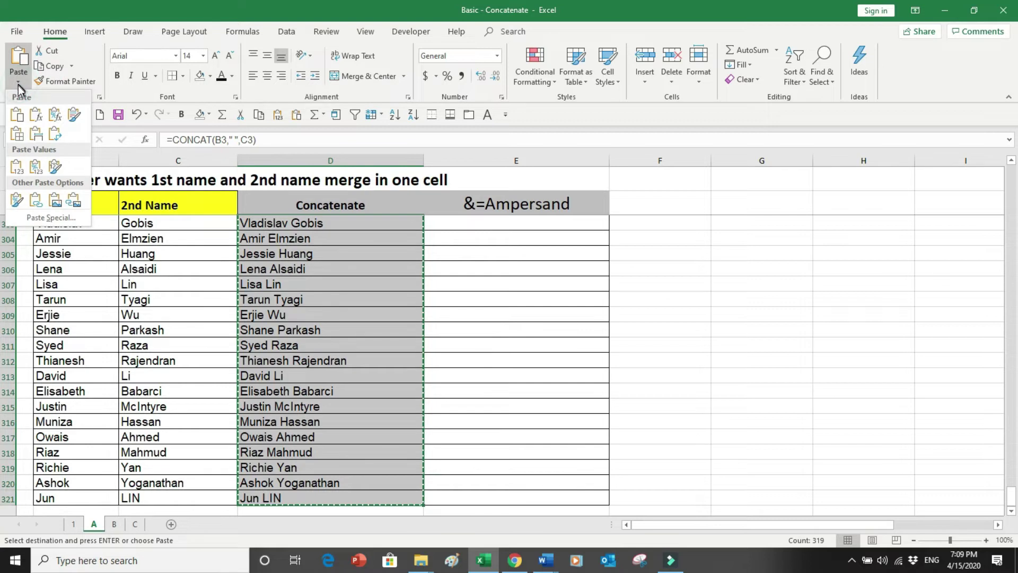
{"action": "left_click", "coordinate": [17, 169]}
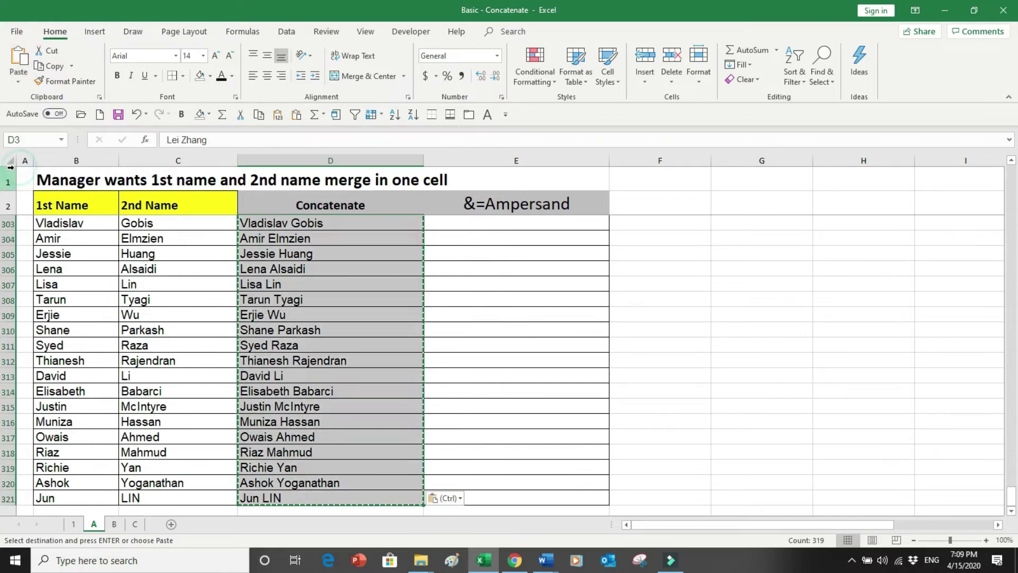
{"action": "key", "text": "ctrl+Up"}
{"action": "key", "text": "Down"}
{"action": "key", "text": "Down"}
{"action": "key", "text": "Down"}
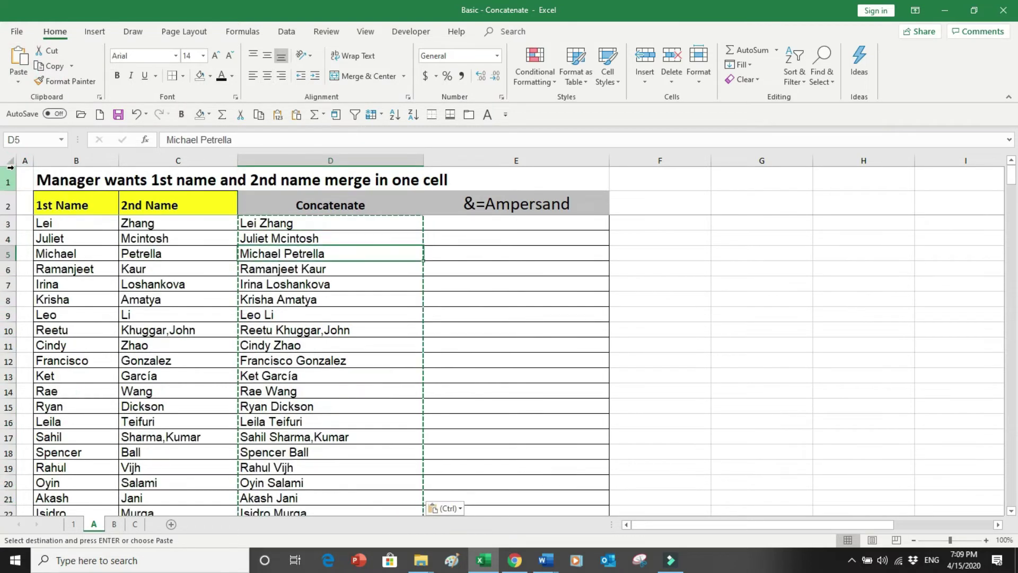
{"action": "key", "text": "Escape"}
{"action": "key", "text": "Up"}
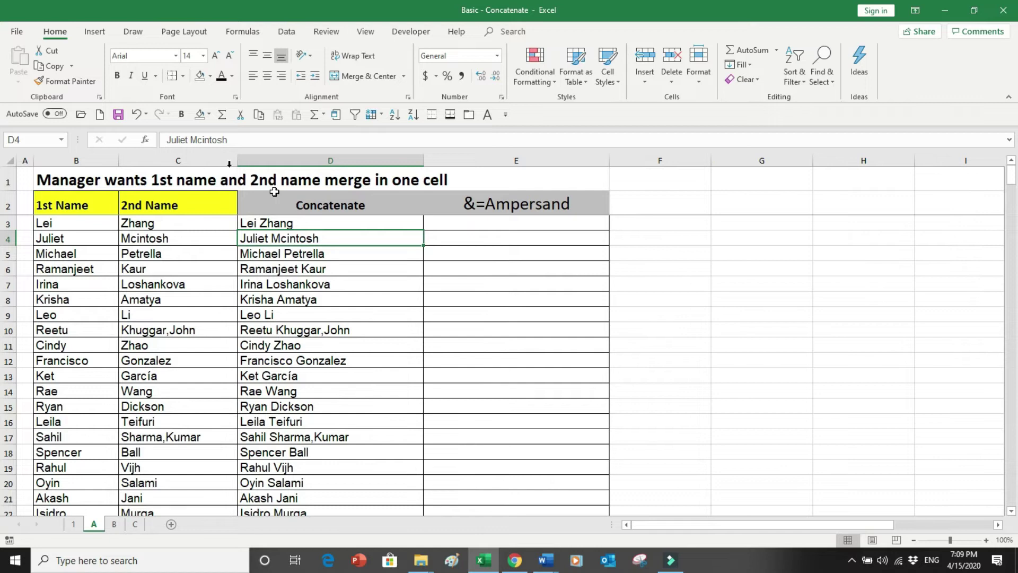
Step: Enter the formula =B3&C3 in E3 to join the first and second names with an ampersand
{"action": "left_click", "coordinate": [476, 221]}
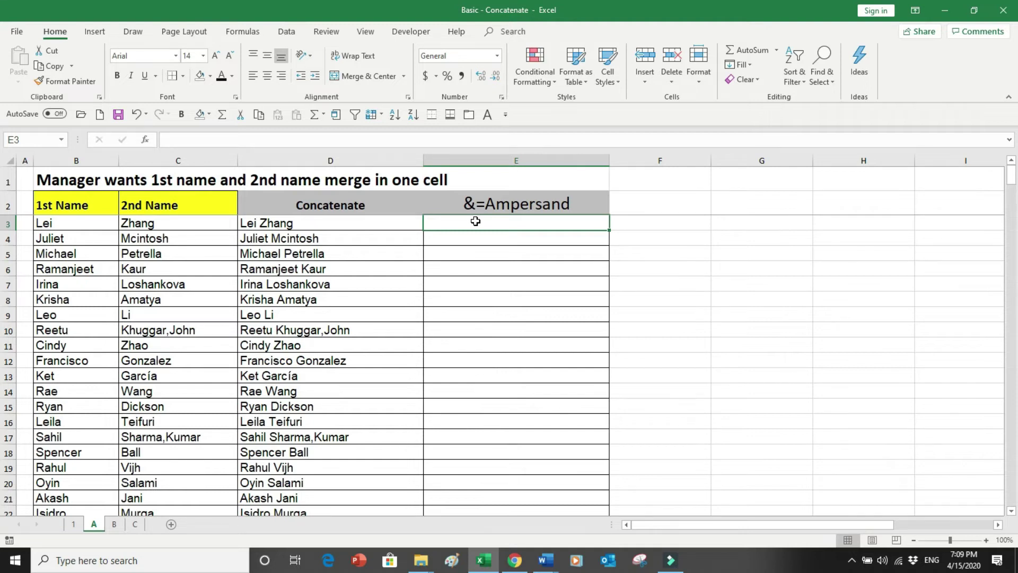
{"action": "type", "text": "="}
{"action": "key", "text": "Left"}
{"action": "key", "text": "Left"}
{"action": "key", "text": "Left"}
{"action": "key", "text": "Left"}
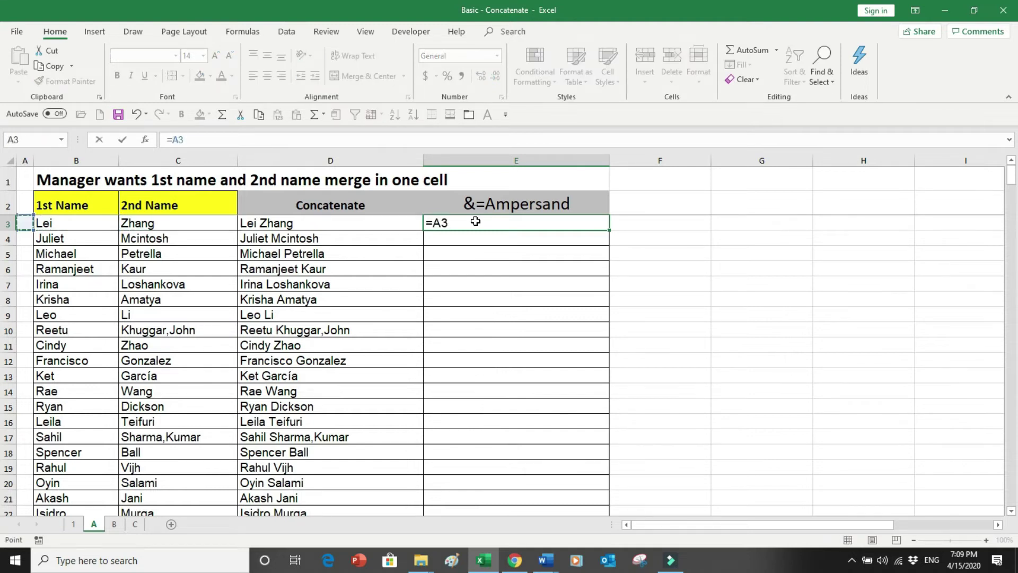
{"action": "key", "text": "Right"}
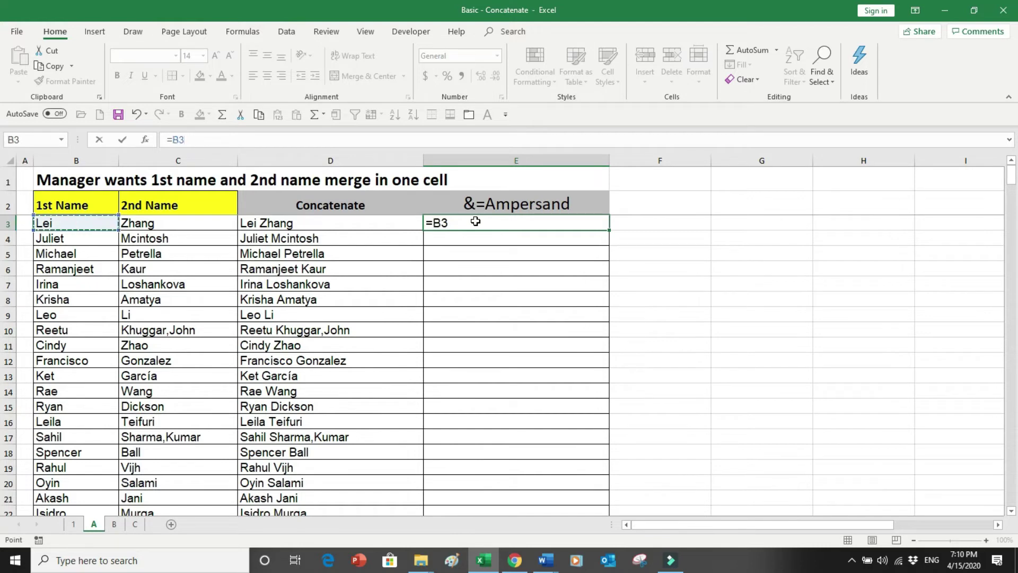
{"action": "type", "text": "&"}
{"action": "key", "text": "Left"}
{"action": "key", "text": "Left"}
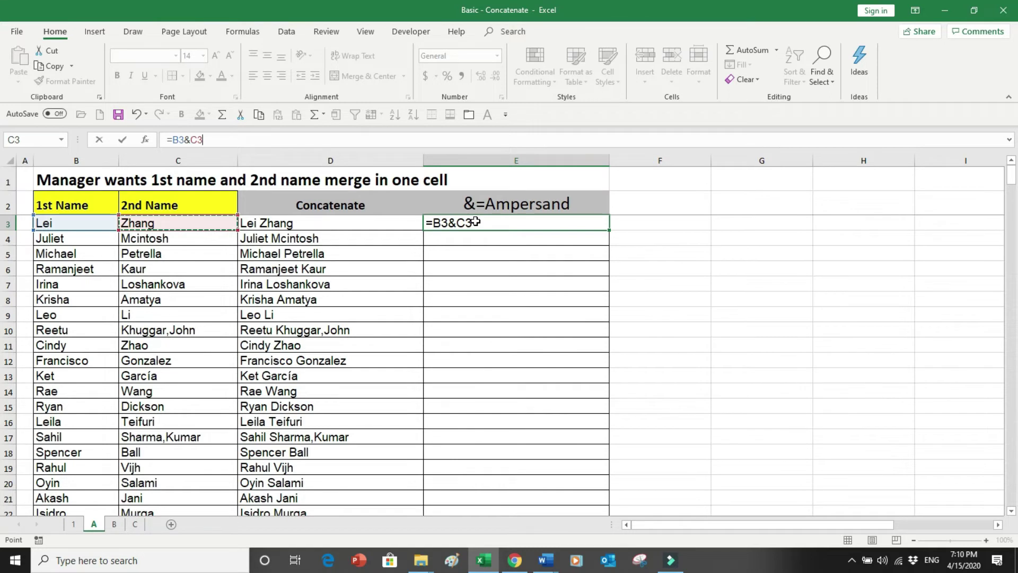
{"action": "key", "text": "ctrl+Return"}
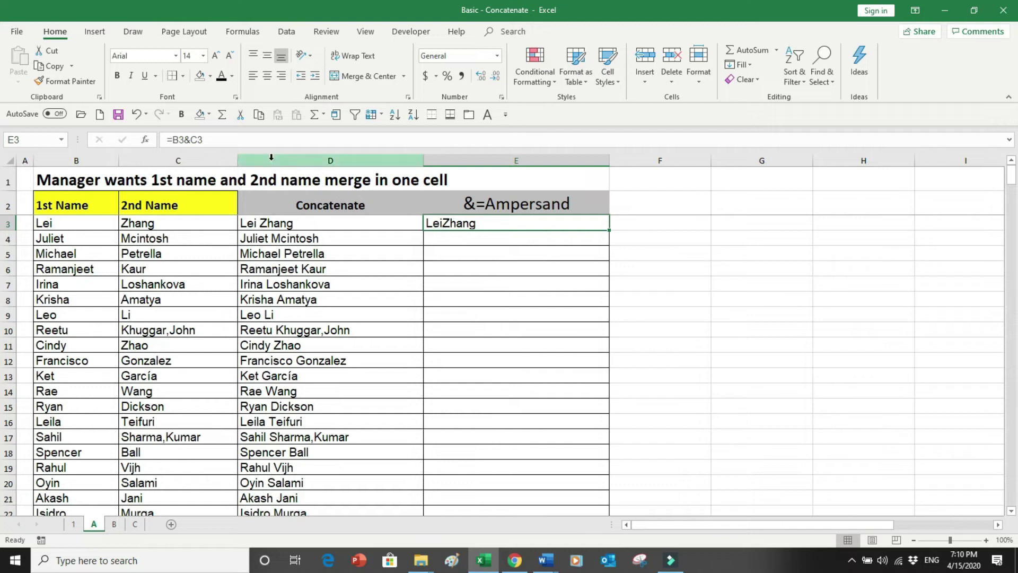
Step: Add a space between the names in E3 by changing its formula to =B3&" "&C3
{"action": "left_click", "coordinate": [190, 139]}
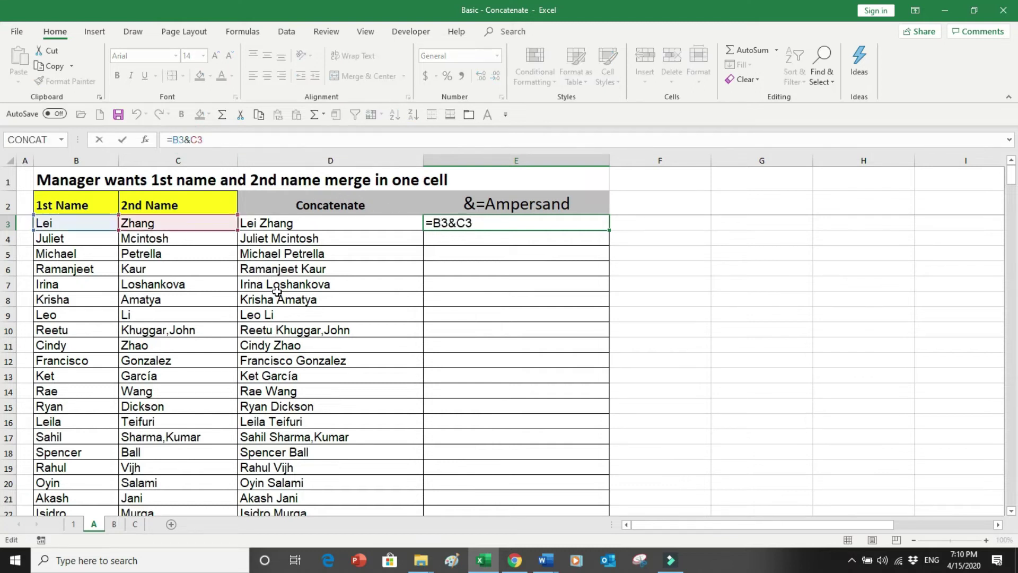
{"action": "type", "text": "\""}
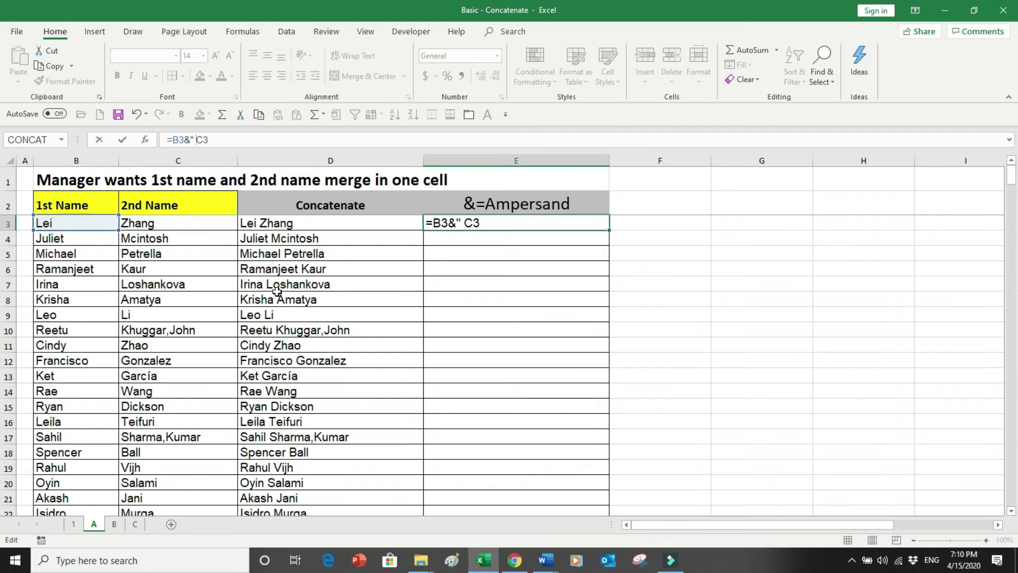
{"action": "type", "text": " \"&"}
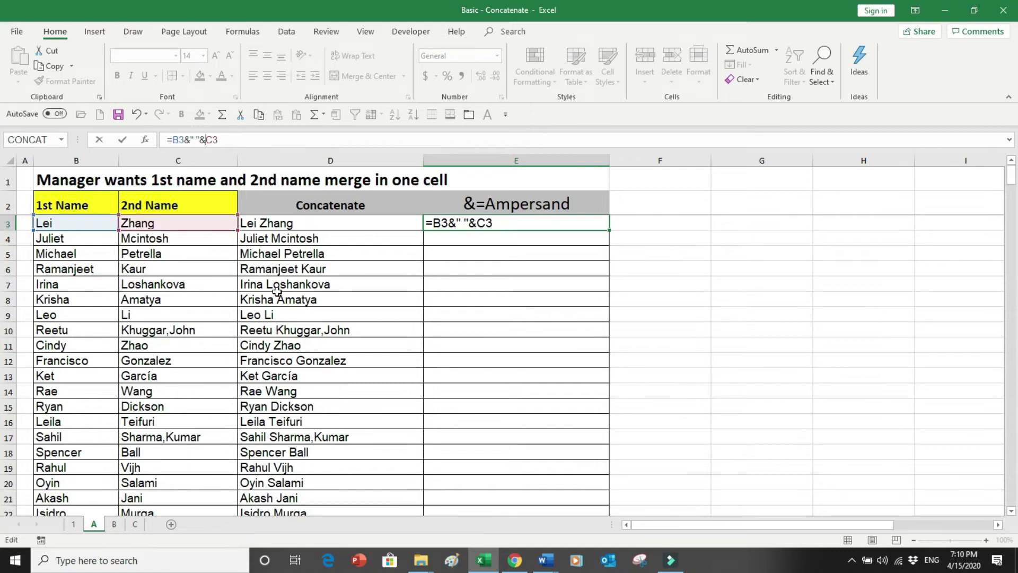
{"action": "key", "text": "Return"}
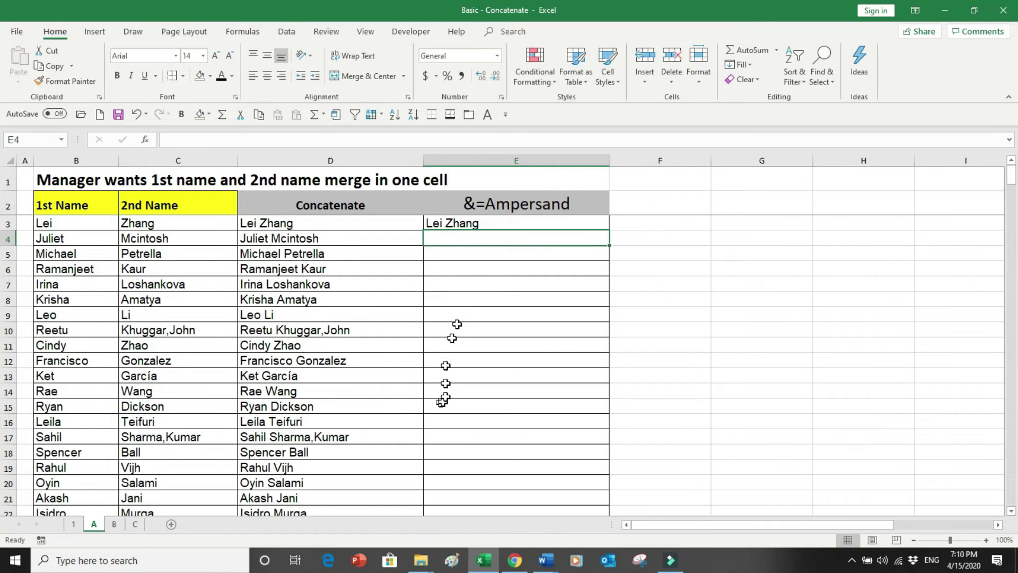
Step: Fill the E3 formula down the whole Ampersand column, check its last rows, and return to E4
{"action": "left_click", "coordinate": [484, 224]}
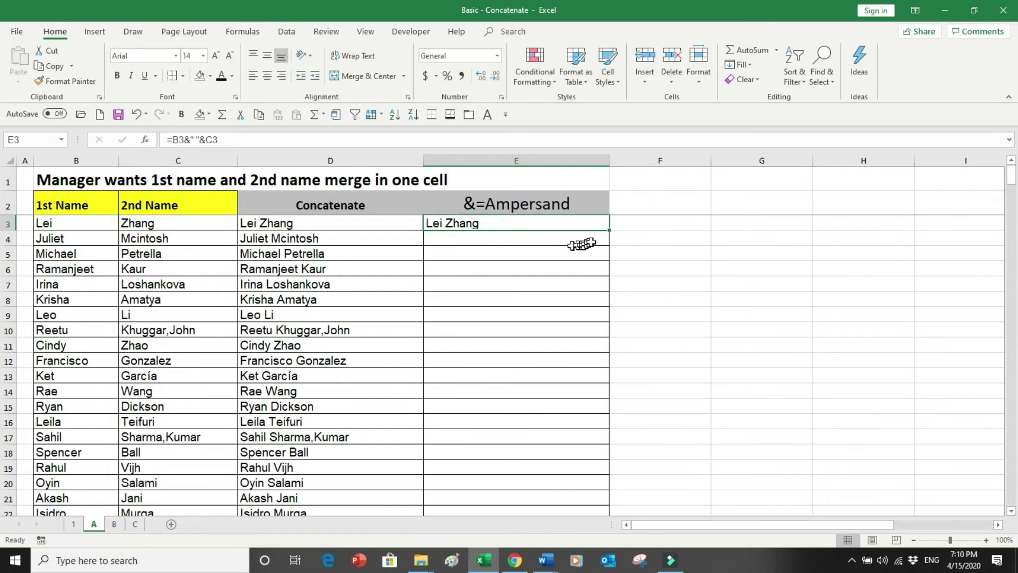
{"action": "double_click", "coordinate": [610, 231]}
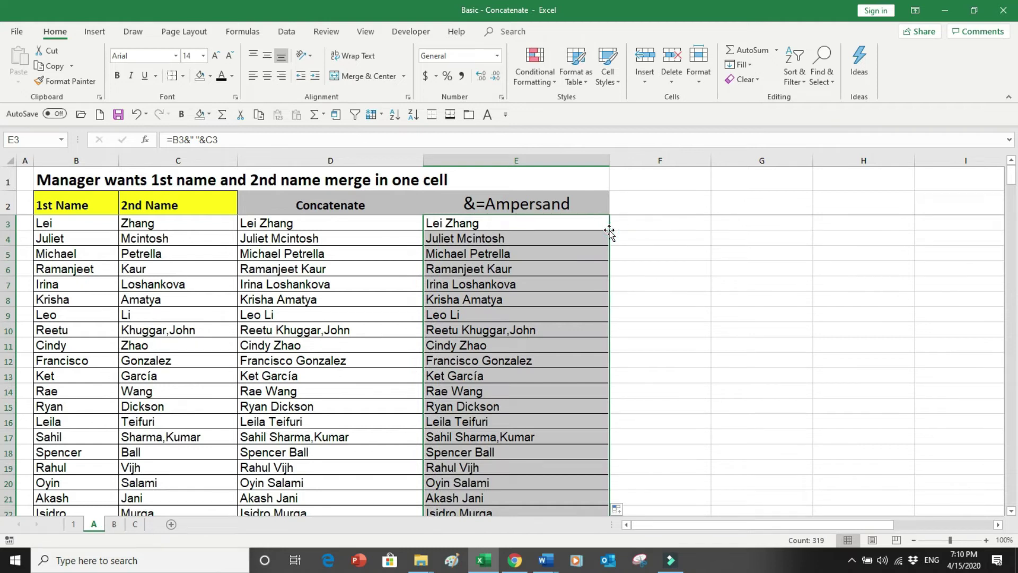
{"action": "left_click", "coordinate": [609, 230]}
{"action": "key", "text": "ctrl+Down"}
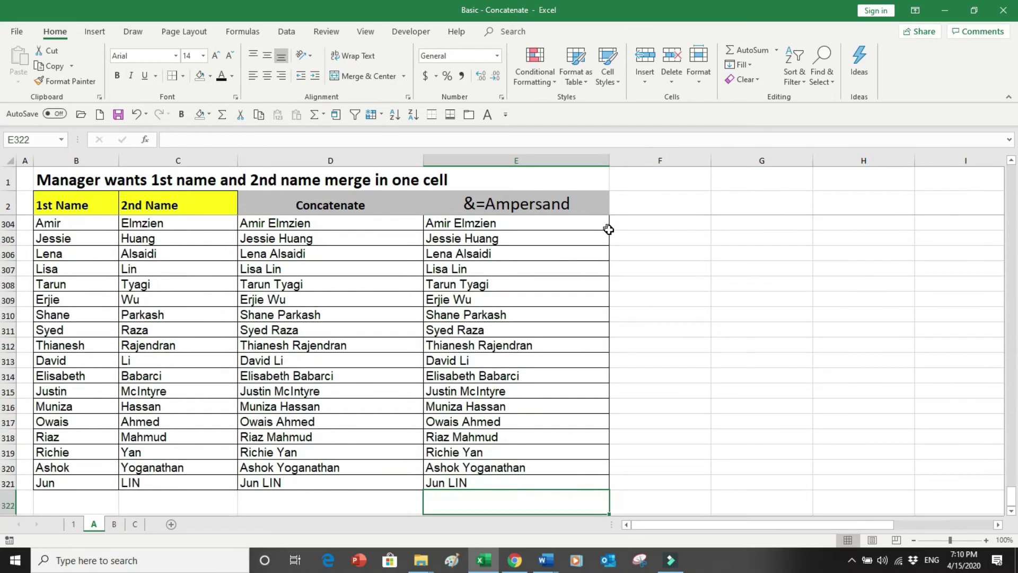
{"action": "key", "text": "ctrl+Up"}
{"action": "key", "text": "ctrl+Up"}
{"action": "key", "text": "Down"}
{"action": "key", "text": "Down"}
{"action": "key", "text": "Down"}
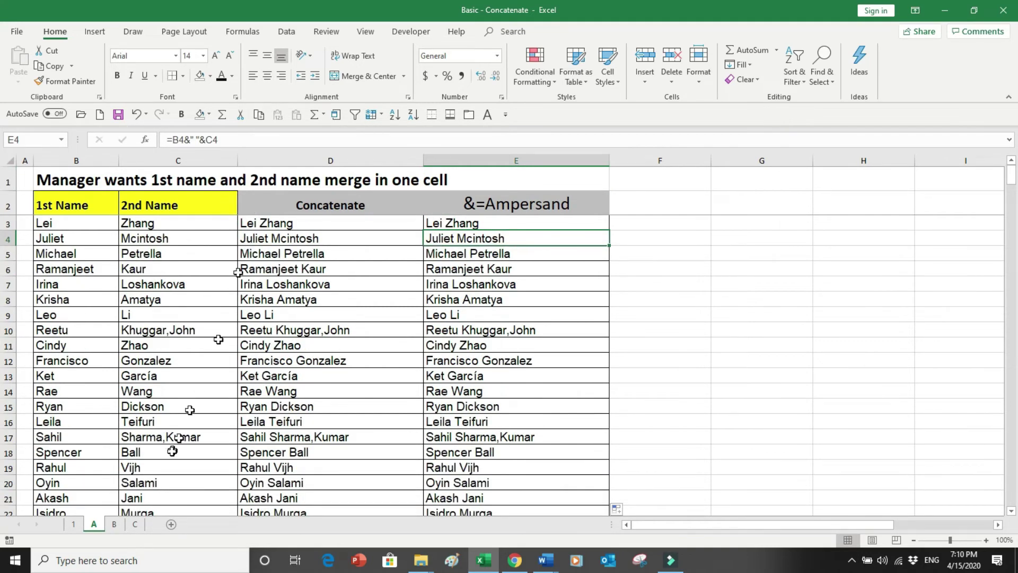
Step: Open sheet B and review the 1st Name entries, selecting B4:B15
{"action": "left_click", "coordinate": [112, 525]}
{"action": "left_click", "coordinate": [169, 437]}
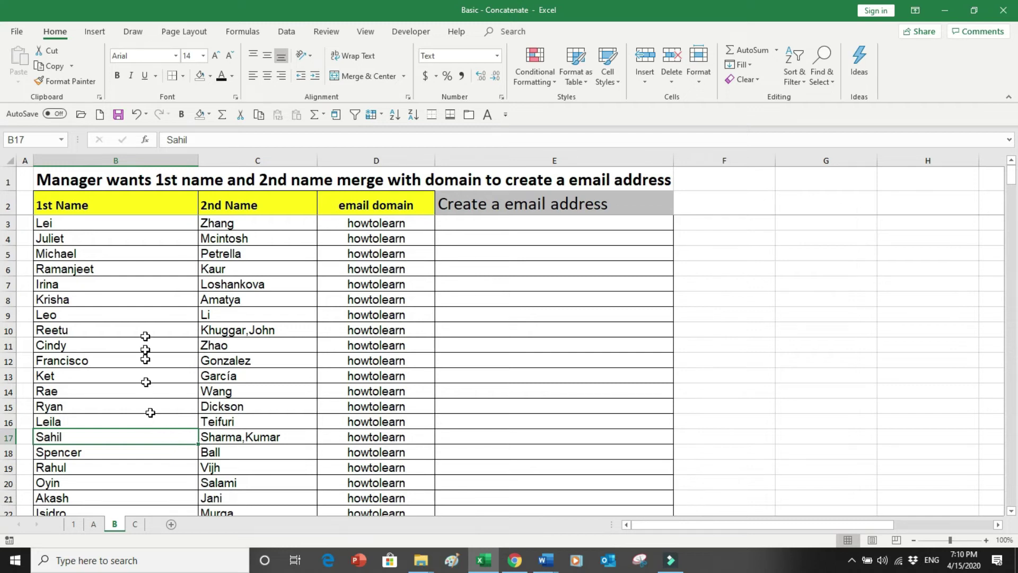
{"action": "left_click_drag", "start_coordinate": [126, 238], "coordinate": [140, 406]}
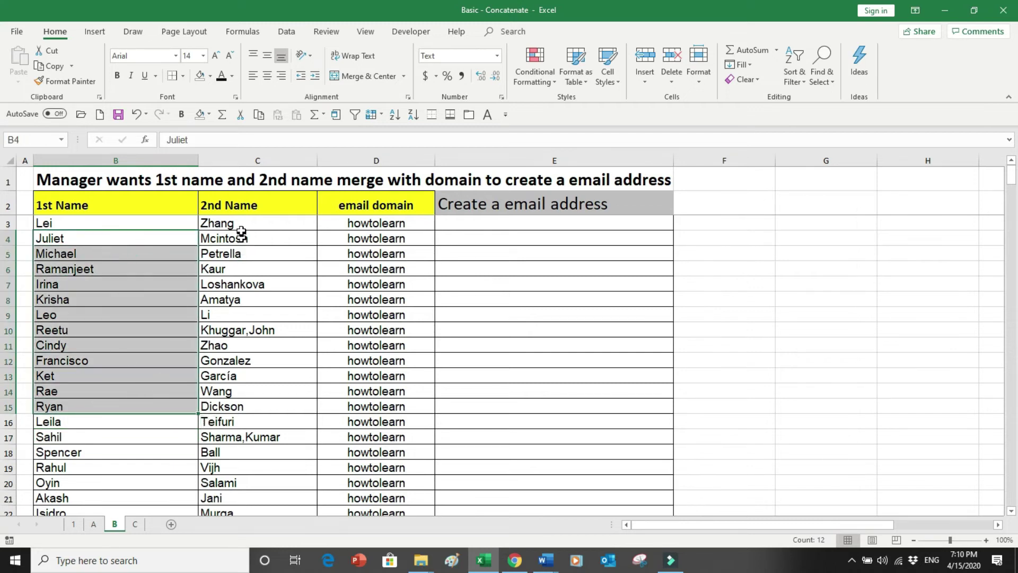
Step: Review the 2nd Name and email domain entries, selecting C3:C15 and D3:D13 in turn
{"action": "left_click_drag", "start_coordinate": [236, 222], "coordinate": [245, 404]}
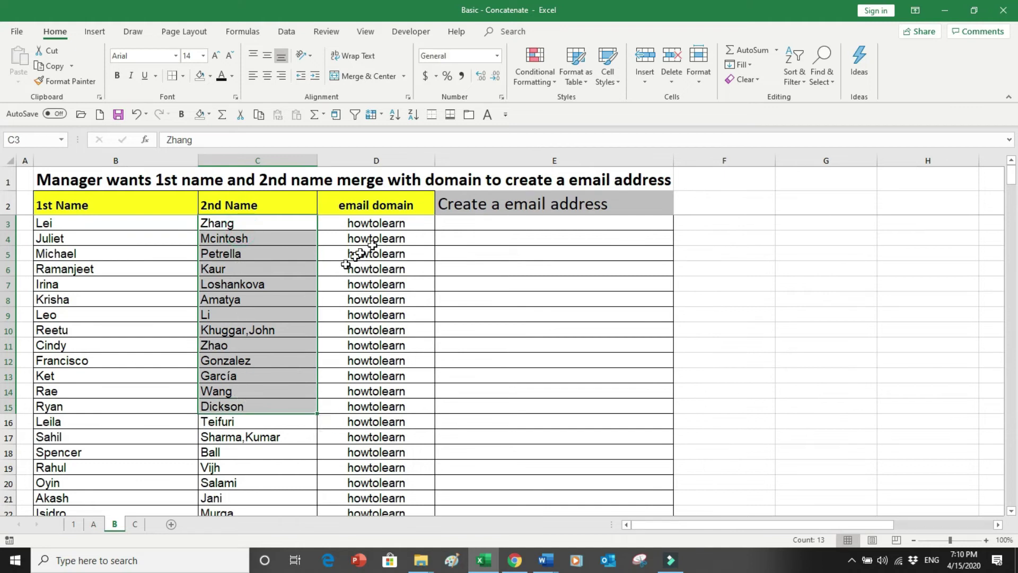
{"action": "left_click_drag", "start_coordinate": [397, 223], "coordinate": [390, 383]}
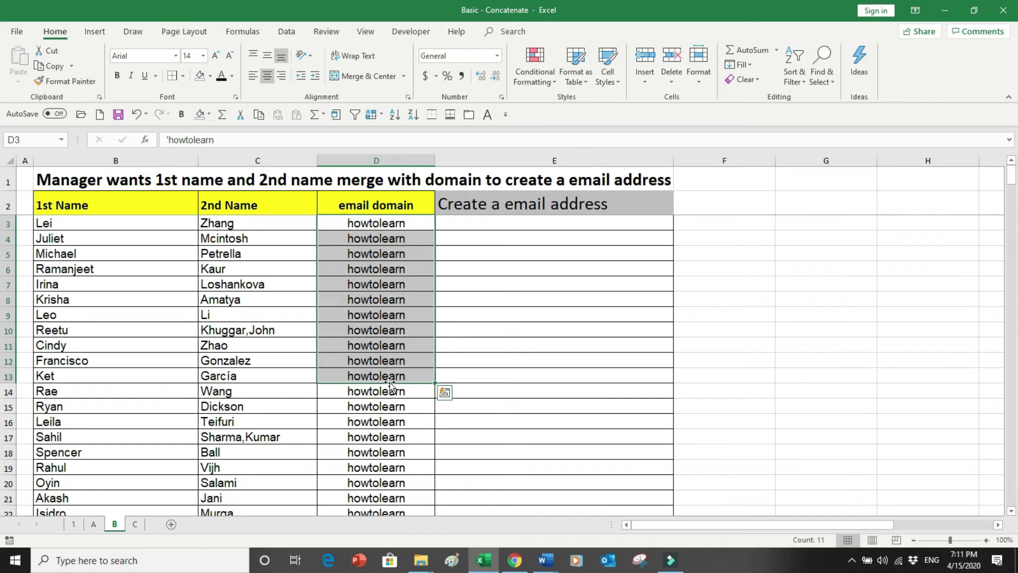
Step: Start a CONCAT function in E3 with B3, a "." separator and C3 as its first three arguments
{"action": "left_click", "coordinate": [467, 221]}
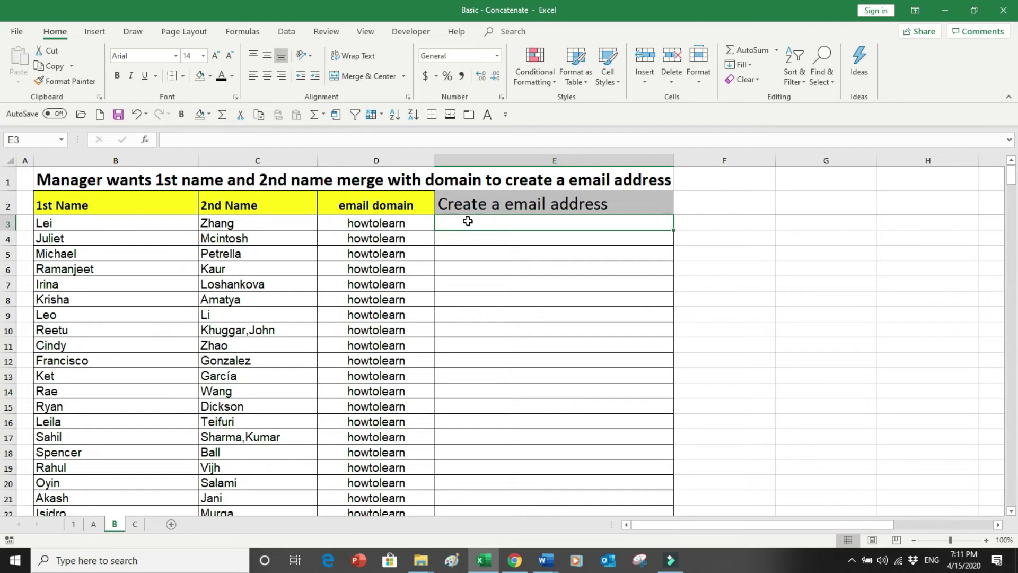
{"action": "left_click", "coordinate": [249, 32]}
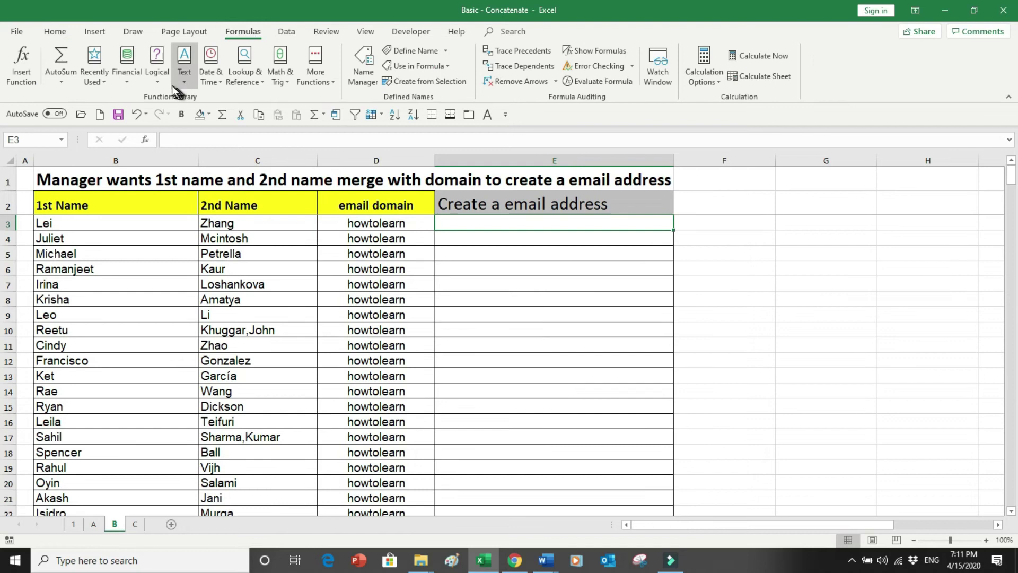
{"action": "left_click", "coordinate": [184, 66]}
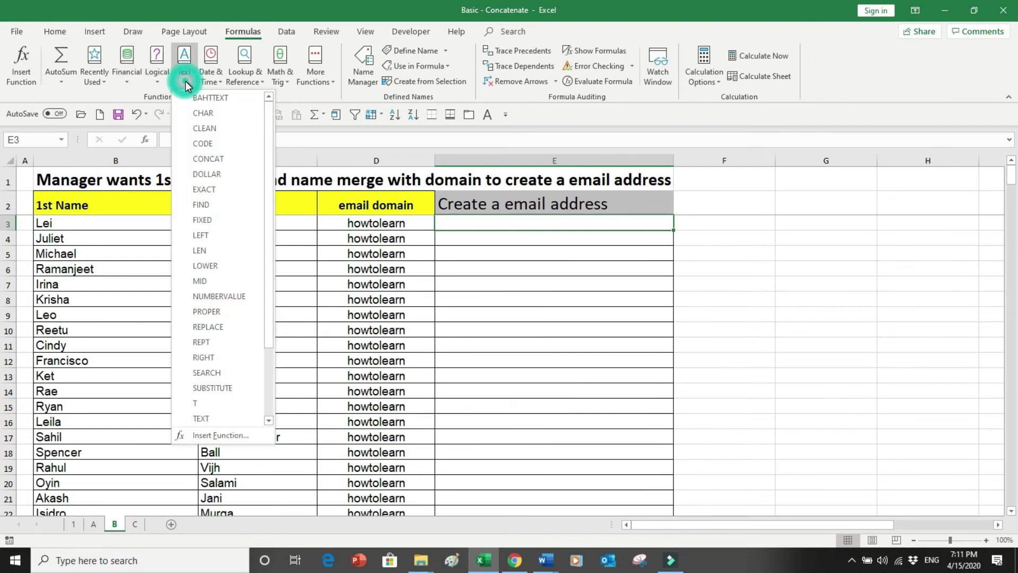
{"action": "left_click", "coordinate": [224, 166]}
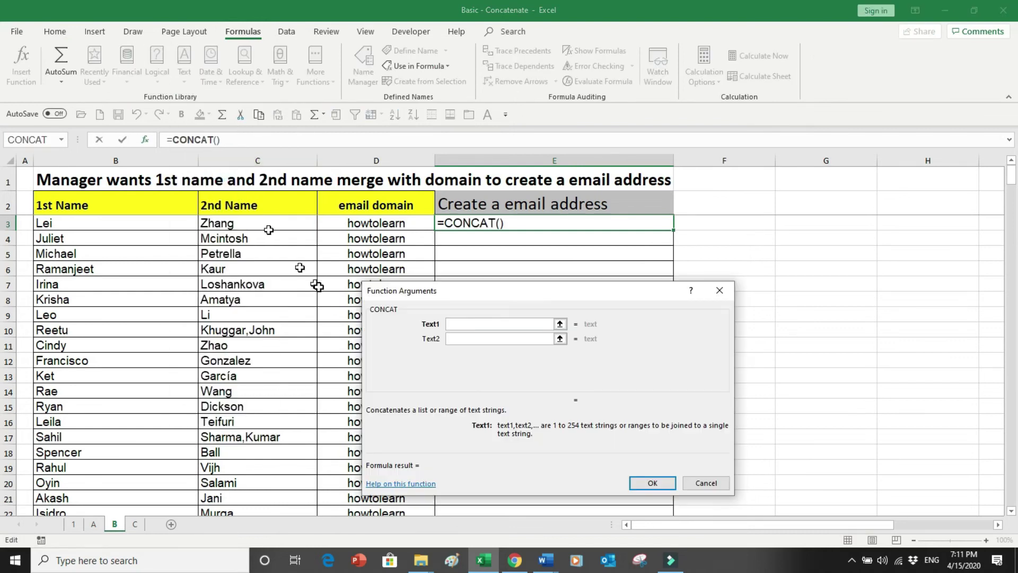
{"action": "left_click", "coordinate": [110, 218]}
{"action": "key", "text": "Tab"}
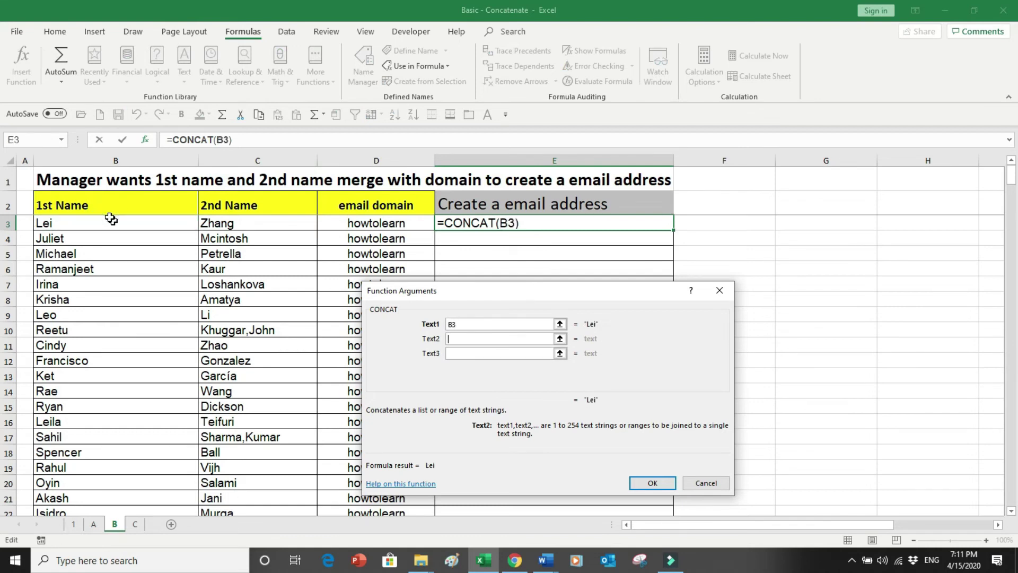
{"action": "type", "text": "."}
{"action": "key", "text": "Tab"}
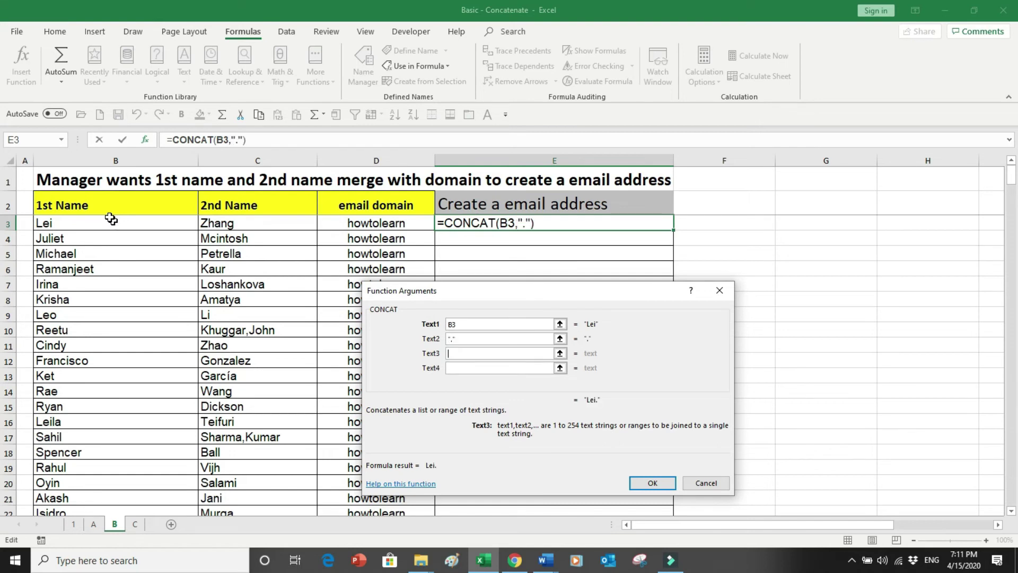
{"action": "left_click", "coordinate": [217, 220]}
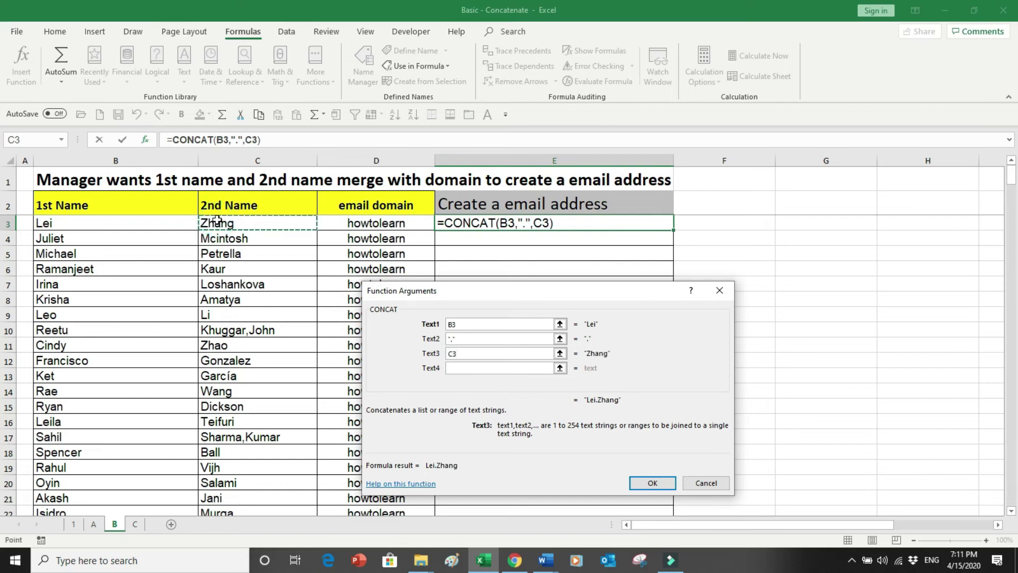
Step: Add "@", D3 and ".com" as the fourth to sixth CONCAT arguments and enter the formula in E3
{"action": "key", "text": "Tab"}
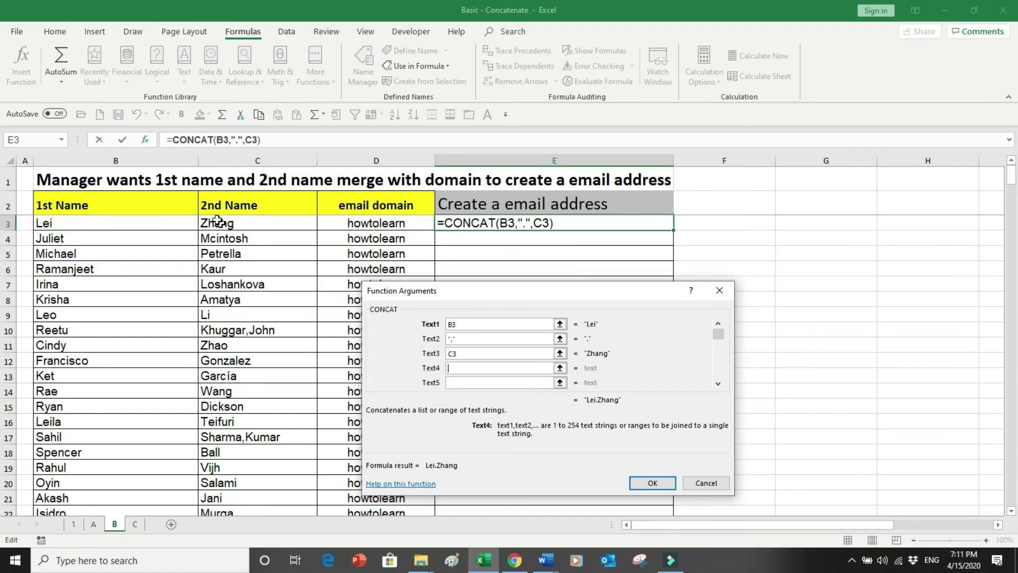
{"action": "type", "text": "@"}
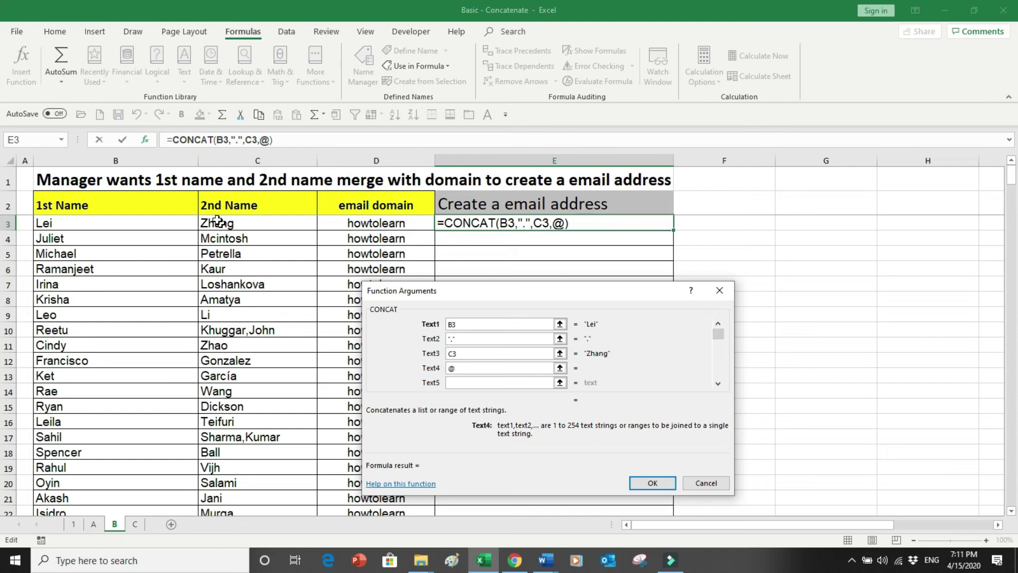
{"action": "key", "text": "Tab"}
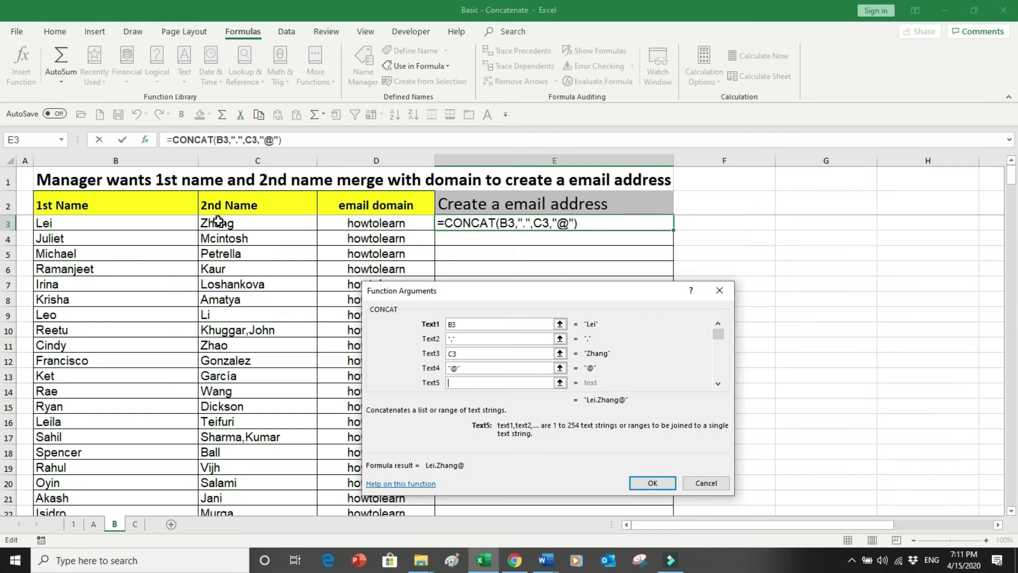
{"action": "left_click", "coordinate": [375, 223]}
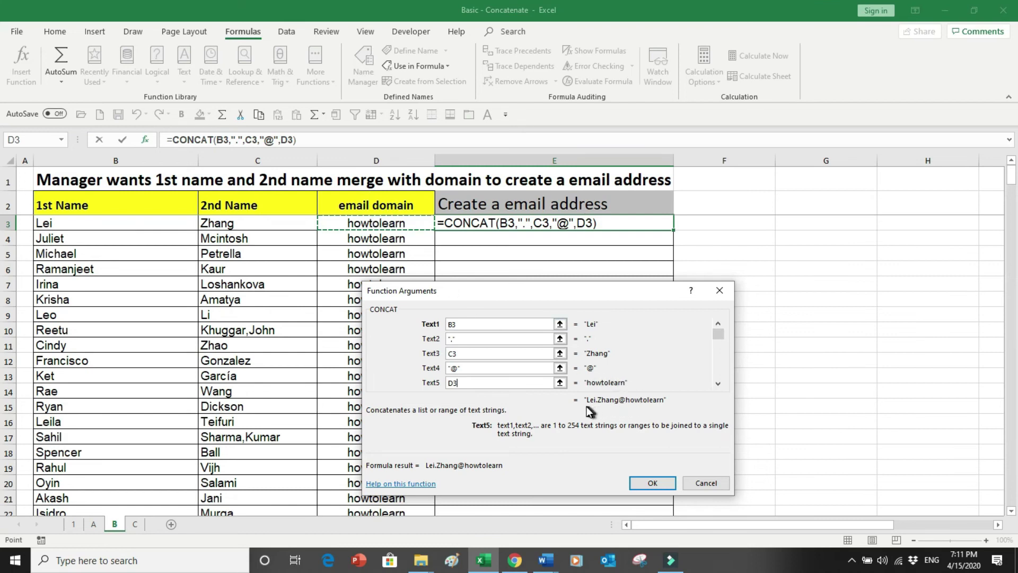
{"action": "key", "text": "Tab"}
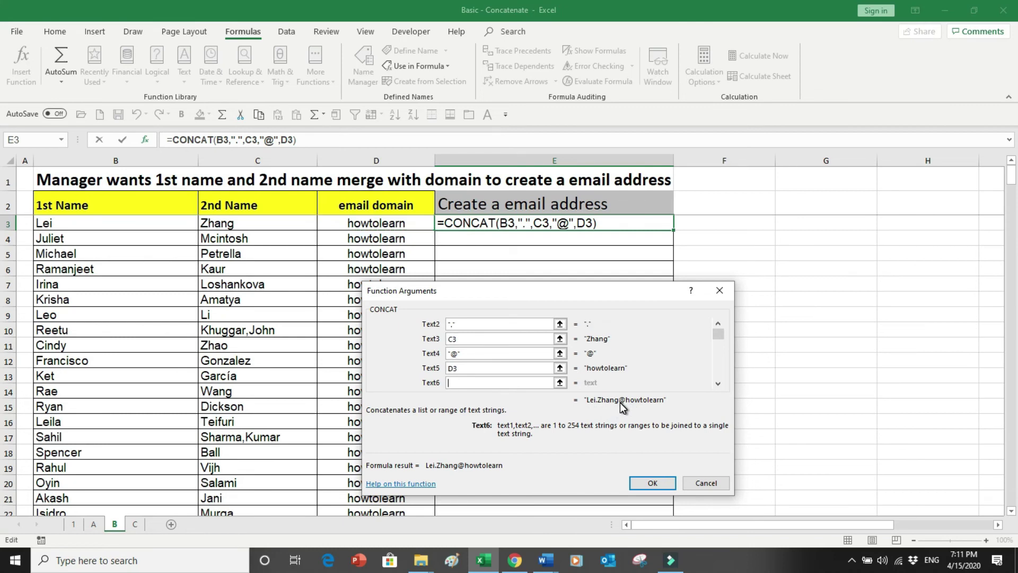
{"action": "type", "text": ".com"}
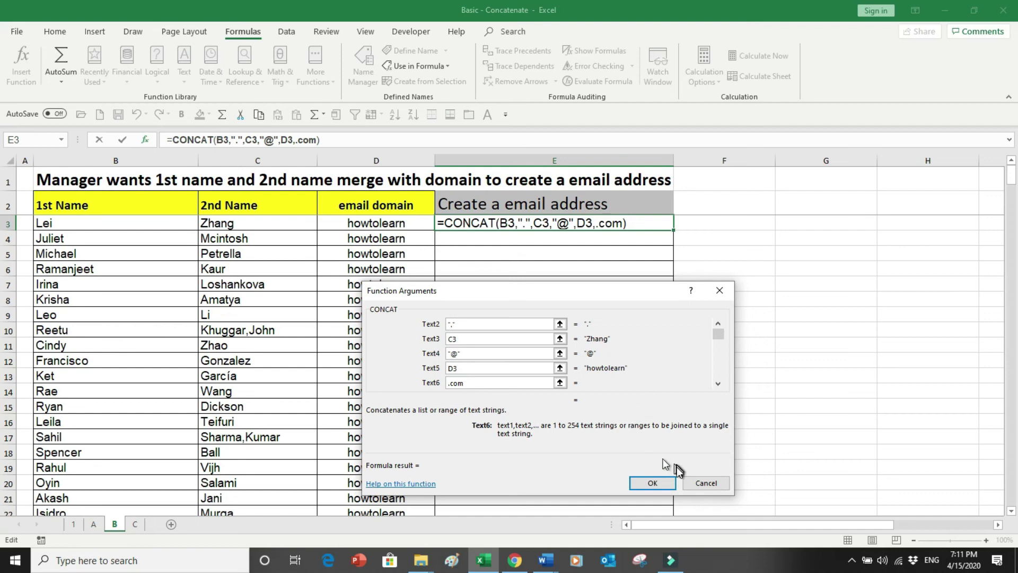
{"action": "left_click", "coordinate": [652, 483]}
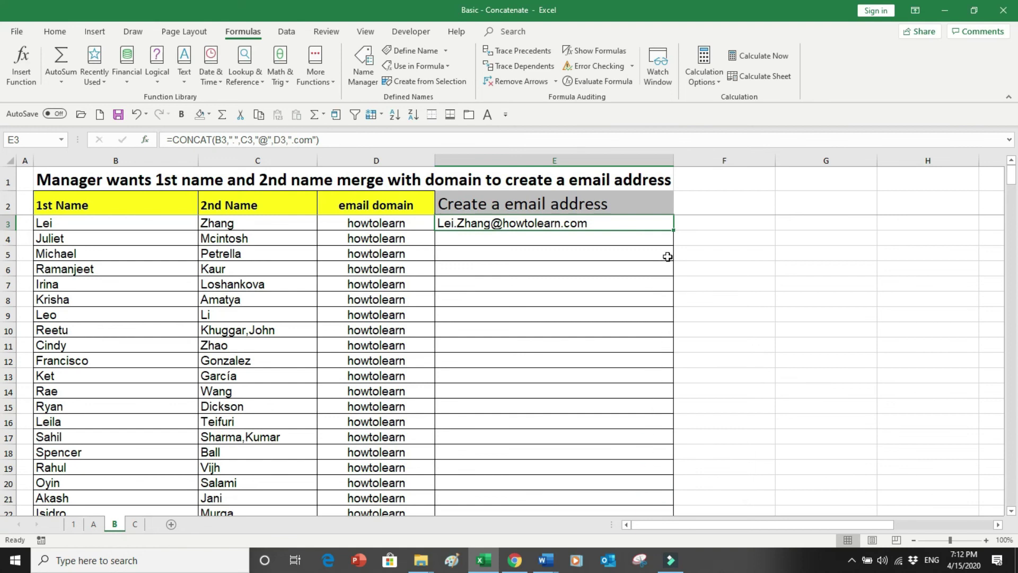
Step: Fill the E3 formula down the whole email address column and go to its last filled row
{"action": "double_click", "coordinate": [674, 231]}
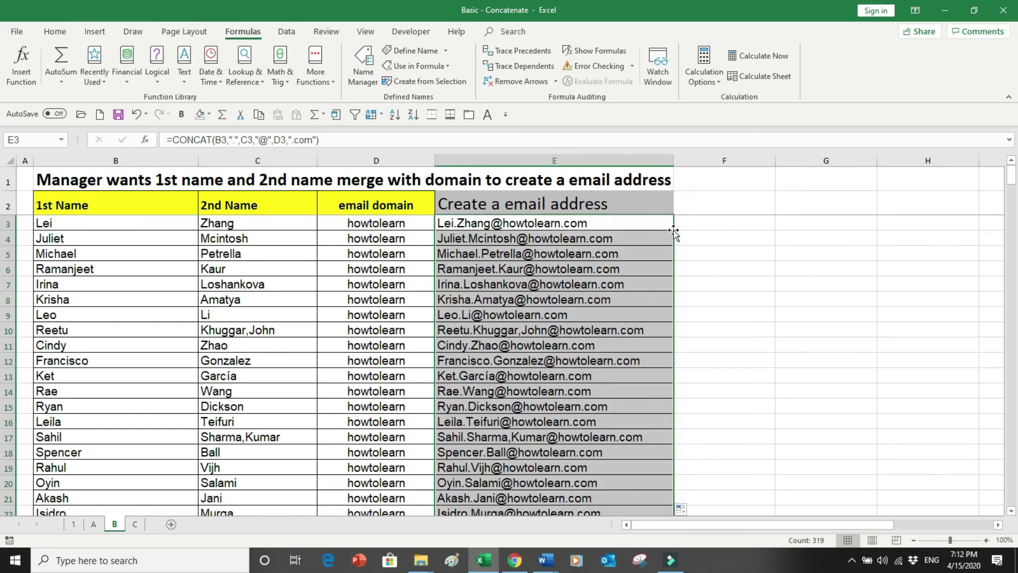
{"action": "key", "text": "Down"}
{"action": "key", "text": "Down"}
{"action": "key", "text": "Down"}
{"action": "key", "text": "ctrl+Down"}
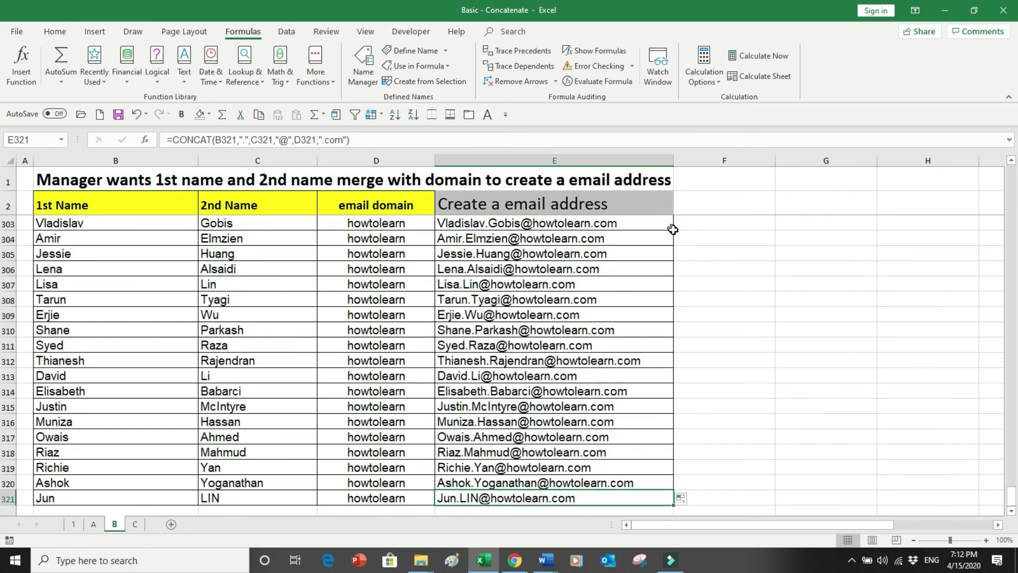
Step: Examine the email addresses in the column's last rows and return to E5 near its start
{"action": "key", "text": "Down"}
{"action": "key", "text": "Up"}
{"action": "key", "text": "Up"}
{"action": "key", "text": "Up"}
{"action": "key", "text": "Up"}
{"action": "key", "text": "Up"}
{"action": "key", "text": "Up"}
{"action": "key", "text": "ctrl+Up"}
{"action": "key", "text": "Down"}
{"action": "key", "text": "Down"}
{"action": "key", "text": "Down"}
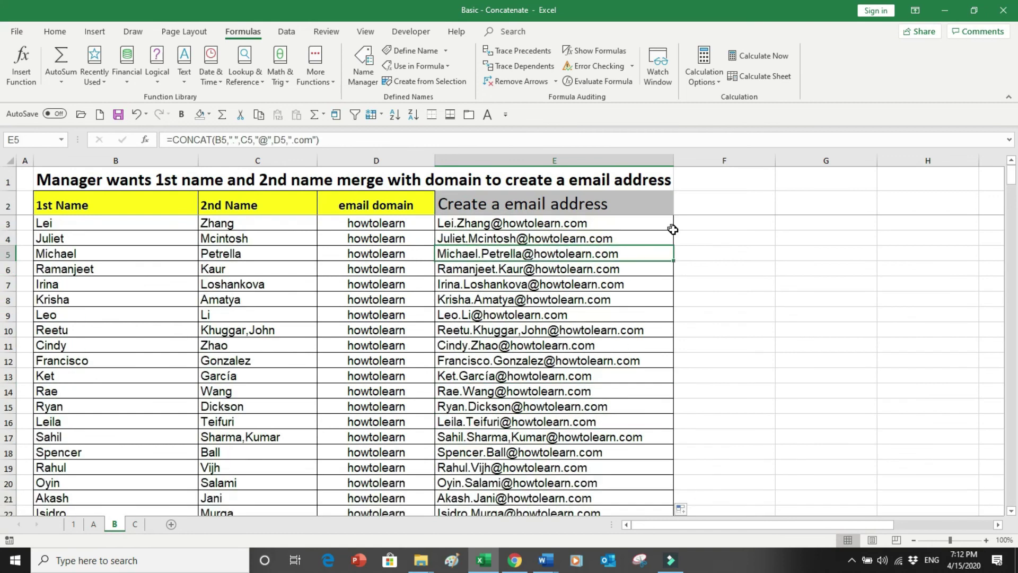